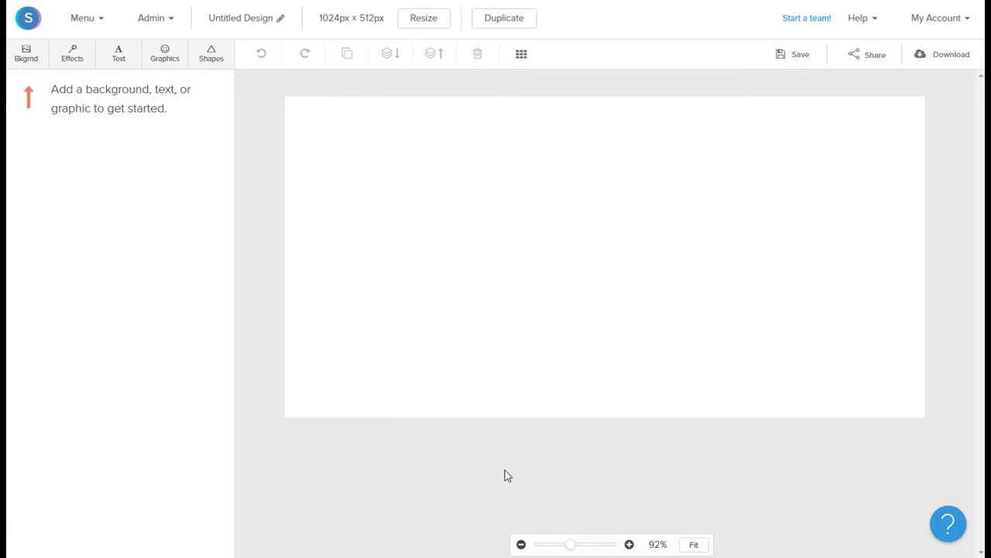
Search the background images for "clothes rack" and set the photo of dark jackets on wooden hangers as the background
{"action": "left_click", "coordinate": [27, 56]}
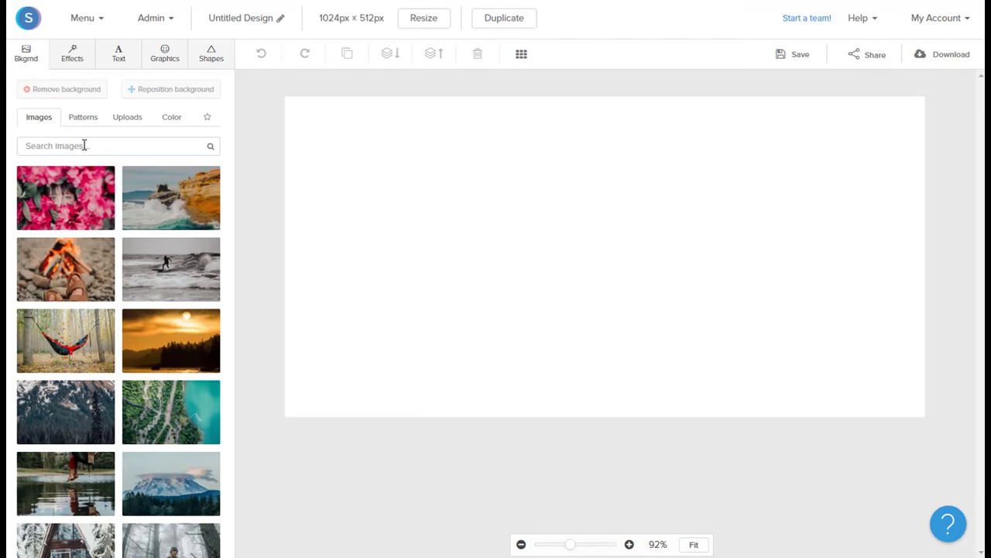
{"action": "left_click", "coordinate": [86, 146]}
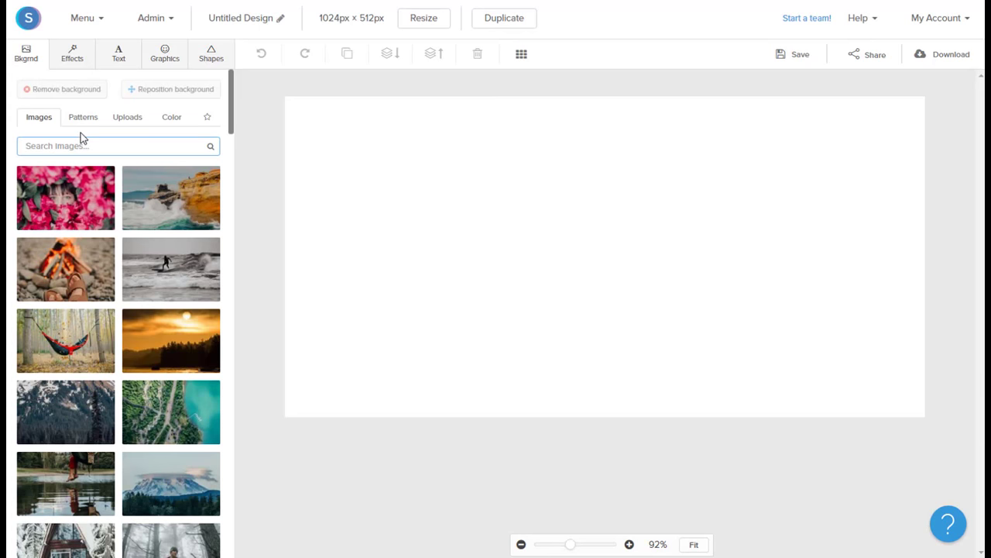
{"action": "type", "text": "cloth"}
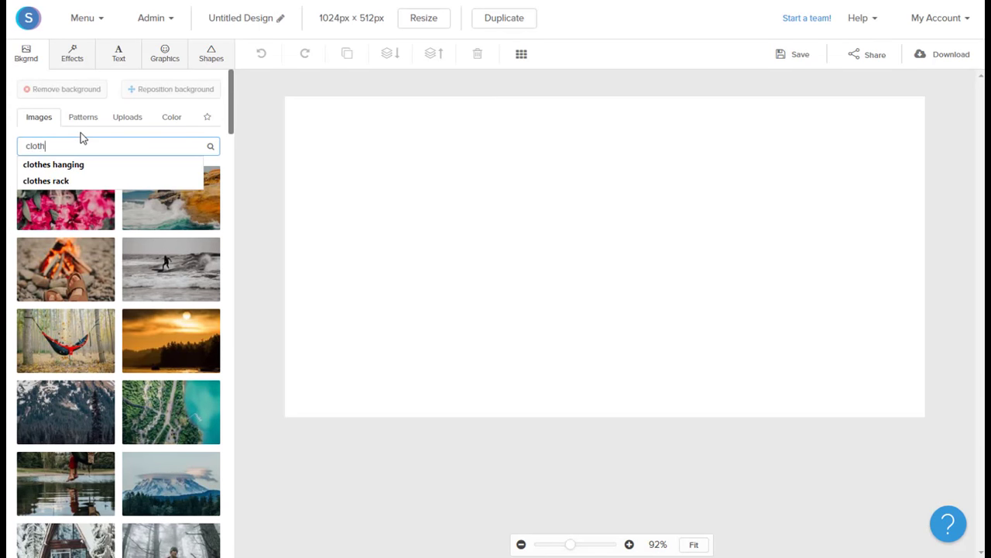
{"action": "type", "text": "es rack"}
{"action": "scroll", "coordinate": [130, 294], "scroll_direction": "down", "scroll_amount": 10}
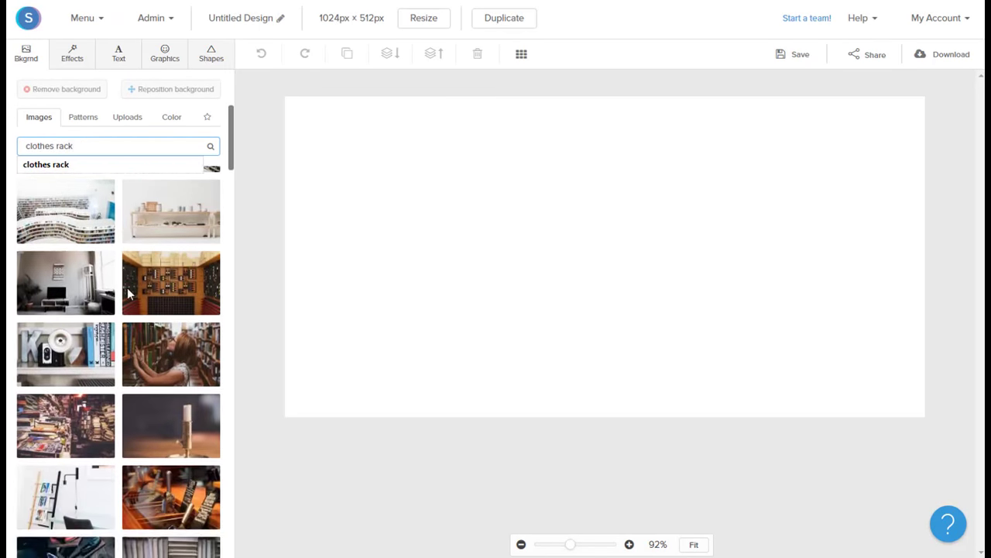
{"action": "scroll", "coordinate": [130, 295], "scroll_direction": "down", "scroll_amount": 15}
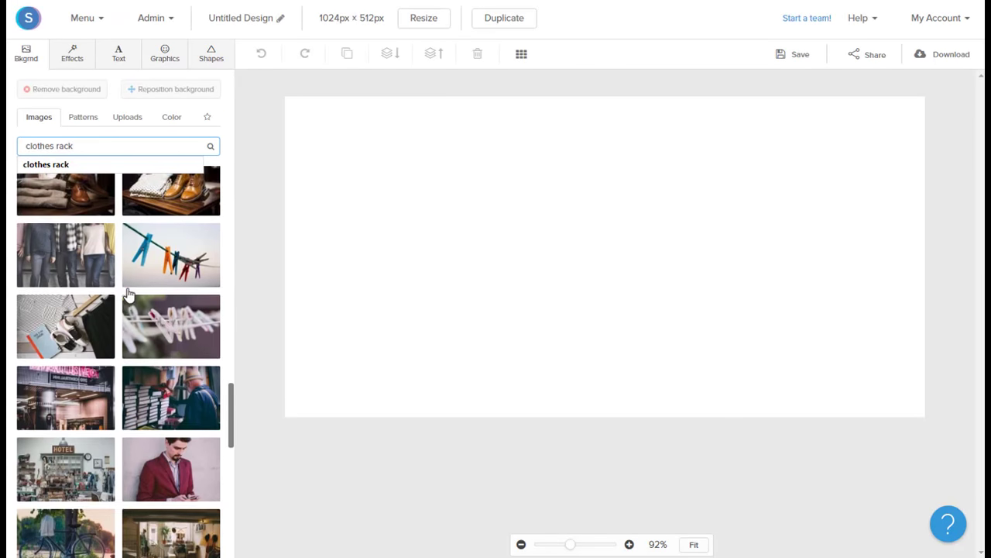
{"action": "scroll", "coordinate": [129, 294], "scroll_direction": "down", "scroll_amount": 1}
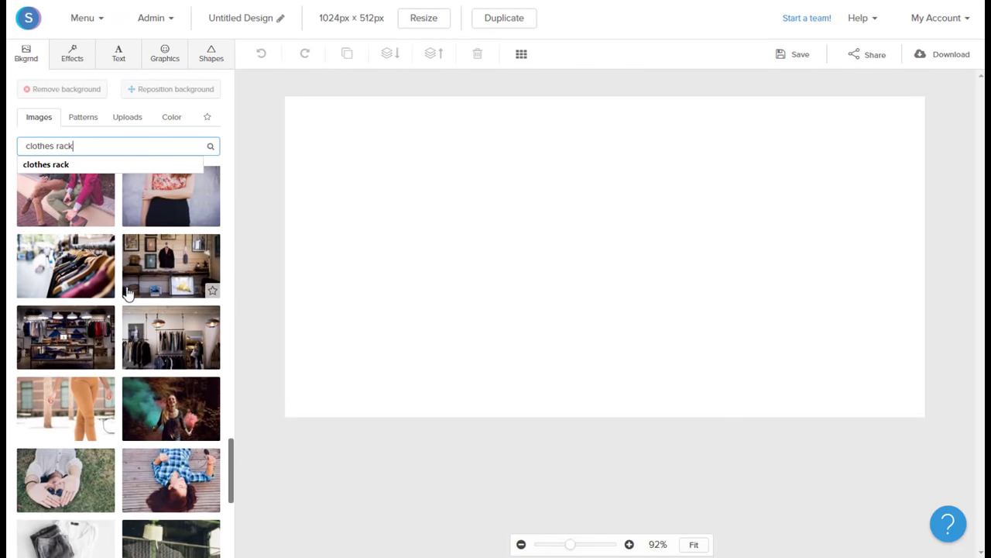
{"action": "left_click", "coordinate": [68, 270]}
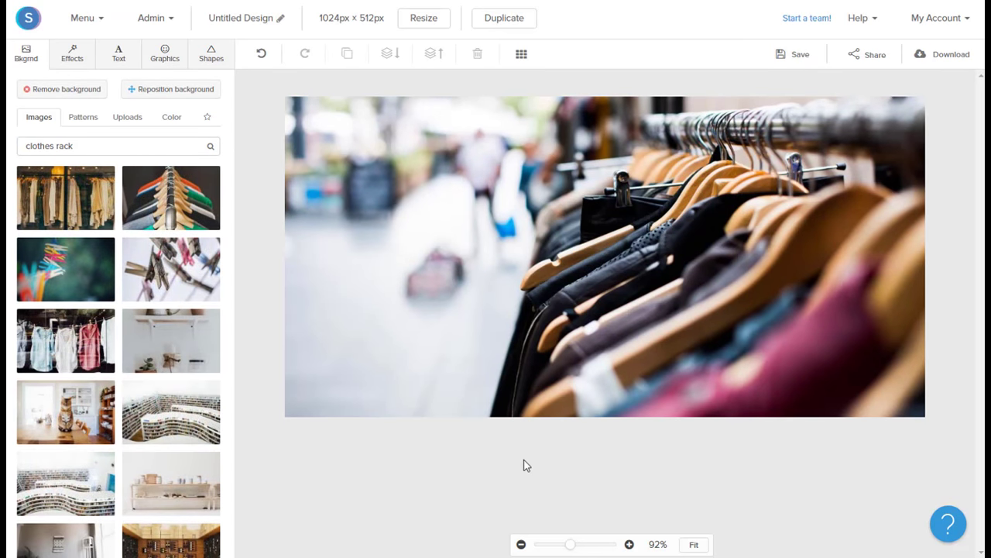
Apply a dark gray #434a54 color overlay to the background at a strength of 20
{"action": "left_click", "coordinate": [78, 58]}
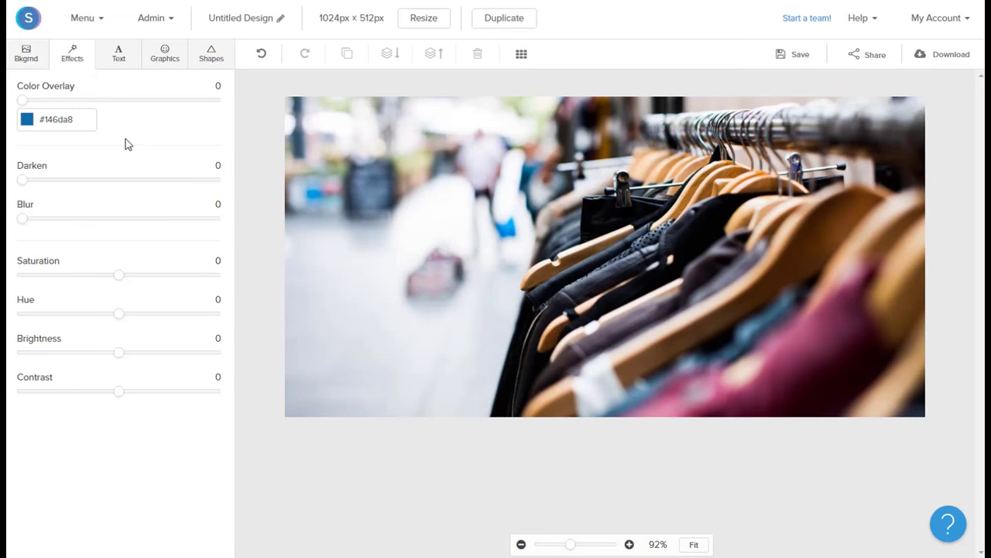
{"action": "left_click", "coordinate": [30, 124]}
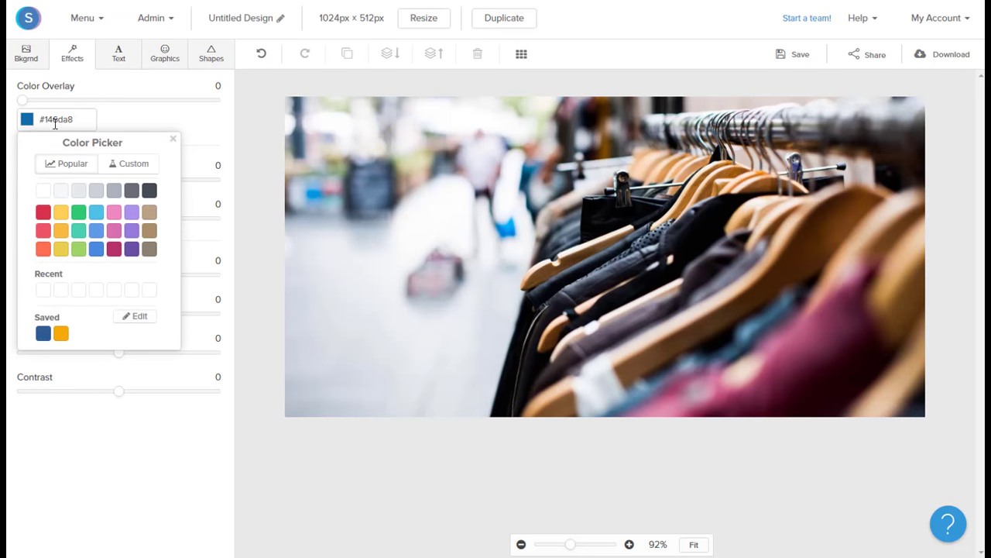
{"action": "left_click", "coordinate": [149, 190]}
{"action": "left_click_drag", "start_coordinate": [23, 100], "coordinate": [63, 113]}
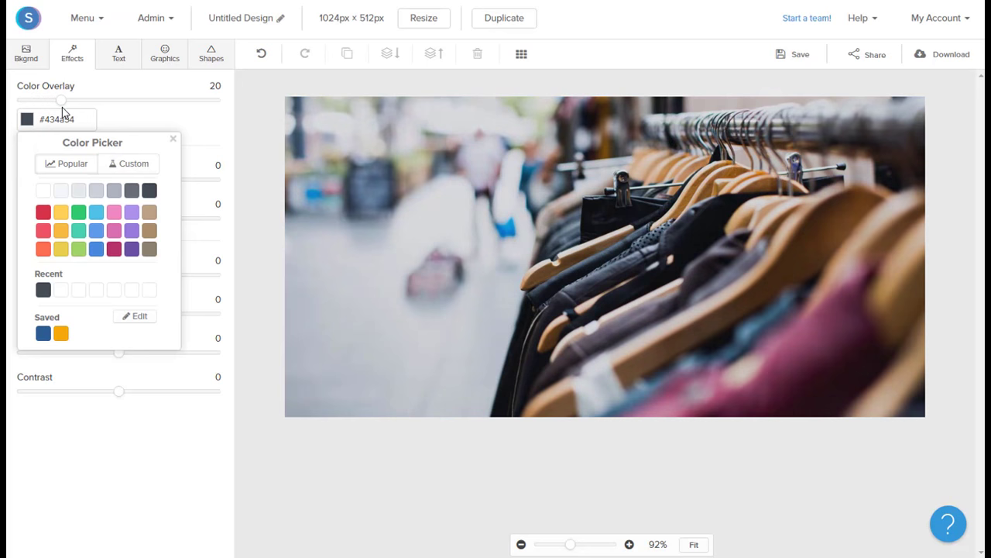
{"action": "left_click", "coordinate": [211, 136]}
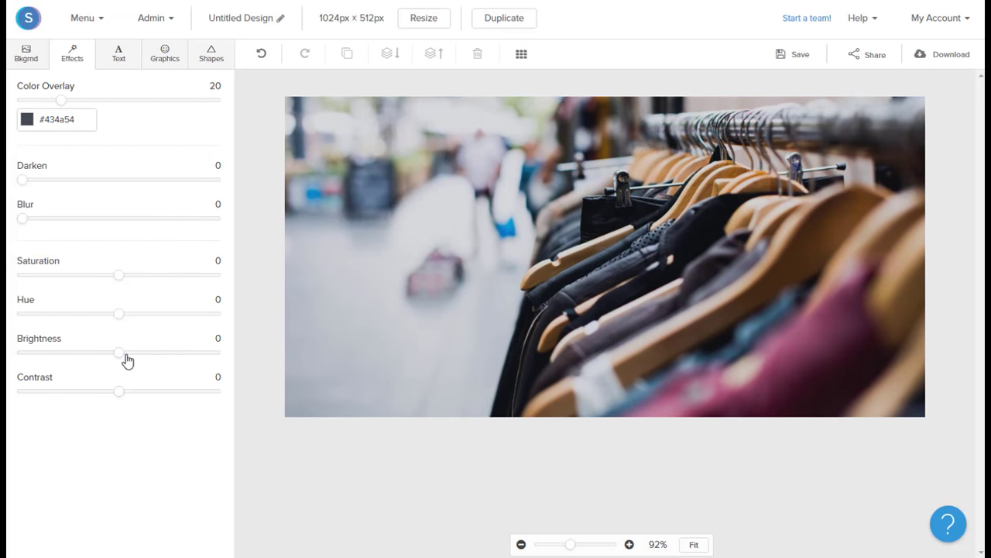
Lower the background's brightness to -16 and raise its contrast slightly
{"action": "left_click_drag", "start_coordinate": [123, 358], "coordinate": [105, 359]}
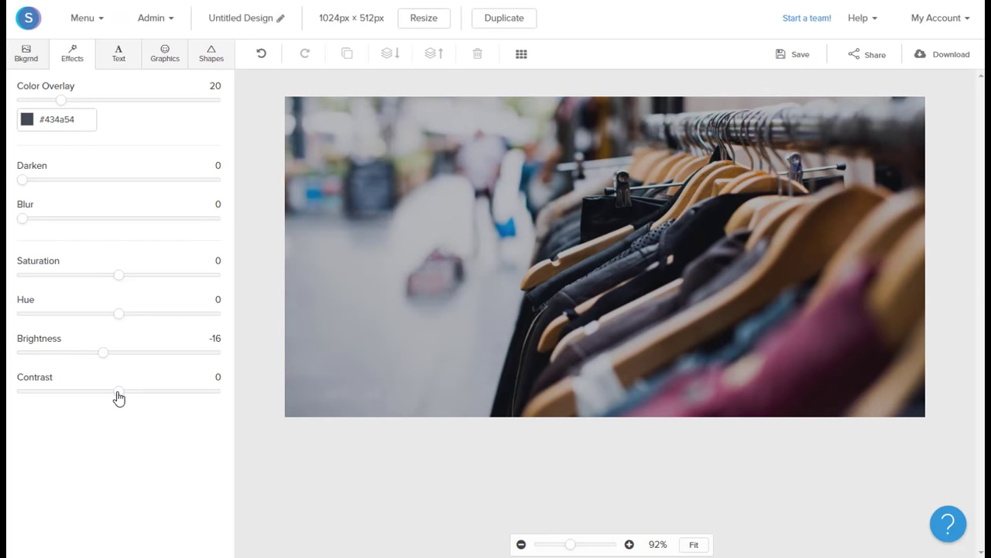
{"action": "left_click_drag", "start_coordinate": [118, 397], "coordinate": [132, 400]}
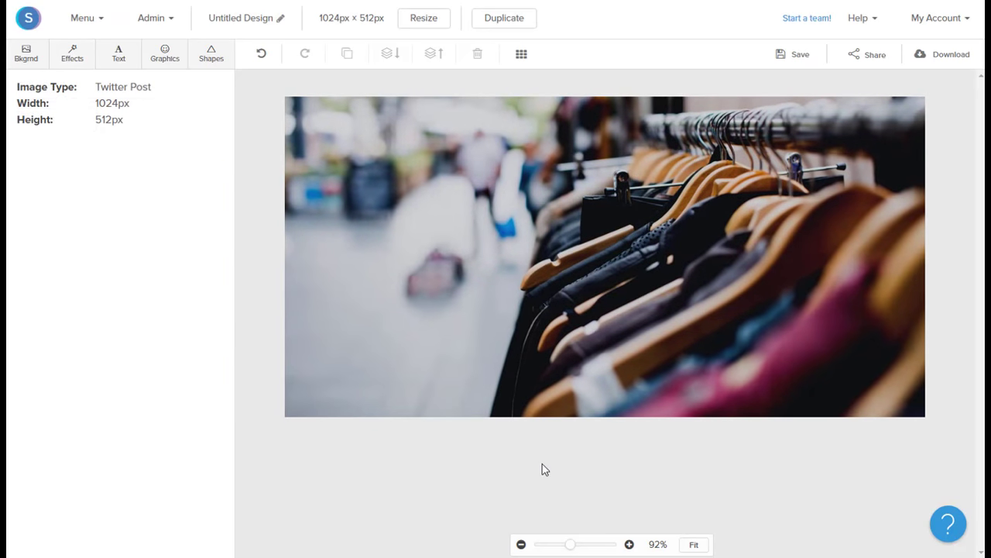
Add a solid rectangle to the middle of the canvas and stretch it into a wide banner
{"action": "left_click", "coordinate": [215, 56]}
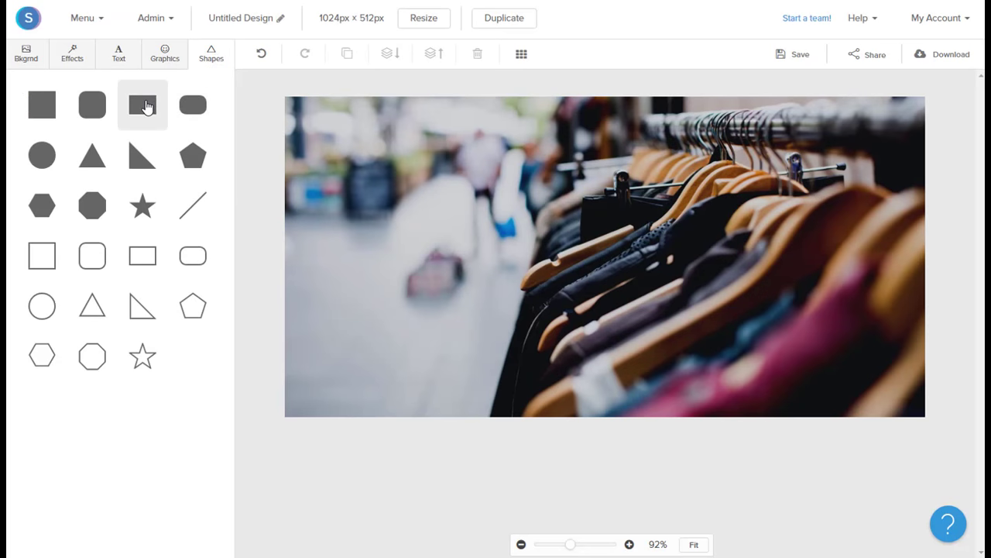
{"action": "left_click", "coordinate": [146, 106]}
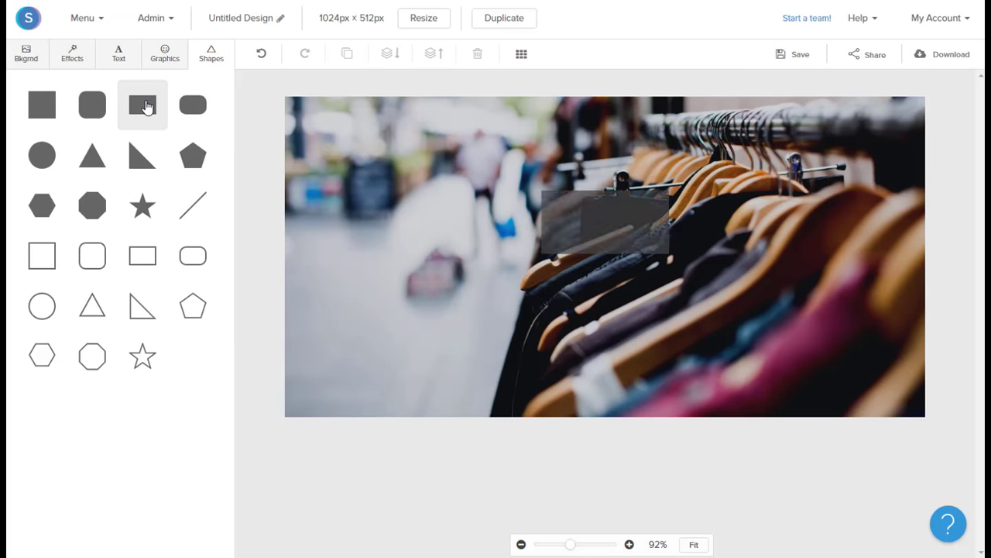
{"action": "left_click", "coordinate": [593, 245]}
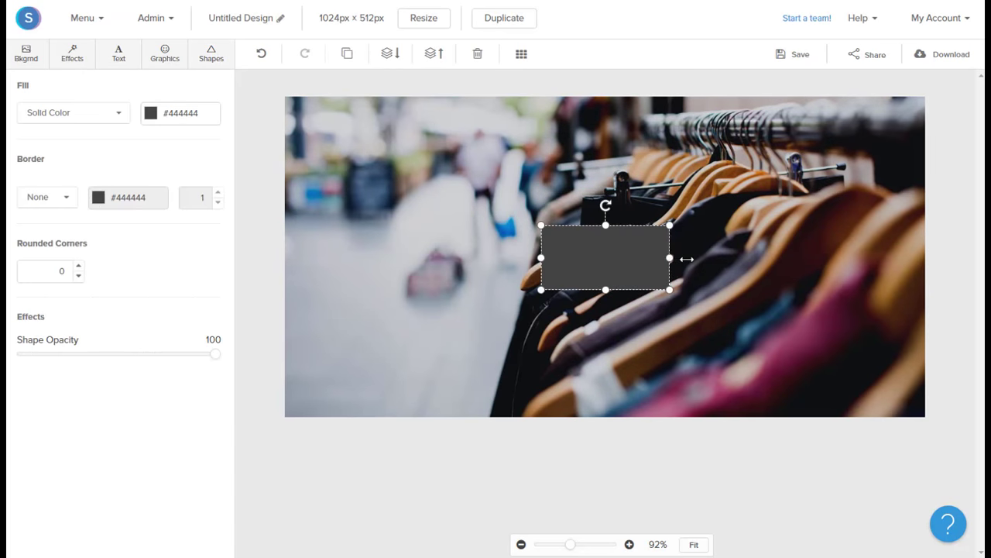
{"action": "left_click_drag", "start_coordinate": [686, 258], "coordinate": [729, 257]}
{"action": "left_click_drag", "start_coordinate": [539, 257], "coordinate": [481, 256]}
{"action": "left_click_drag", "start_coordinate": [612, 288], "coordinate": [612, 297]}
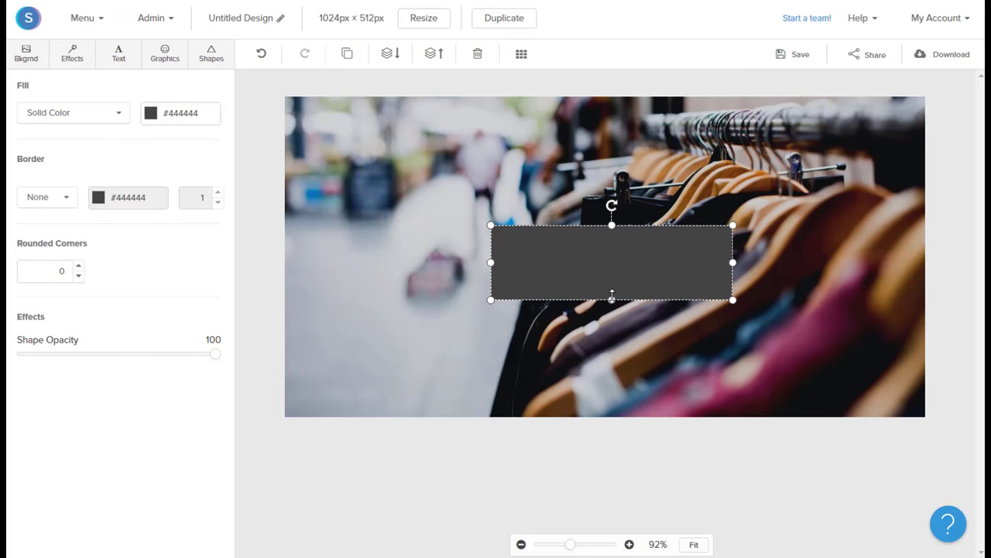
Move the rectangle upward and make it slightly taller and wider, centered horizontally on the canvas
{"action": "left_click_drag", "start_coordinate": [611, 261], "coordinate": [611, 212]}
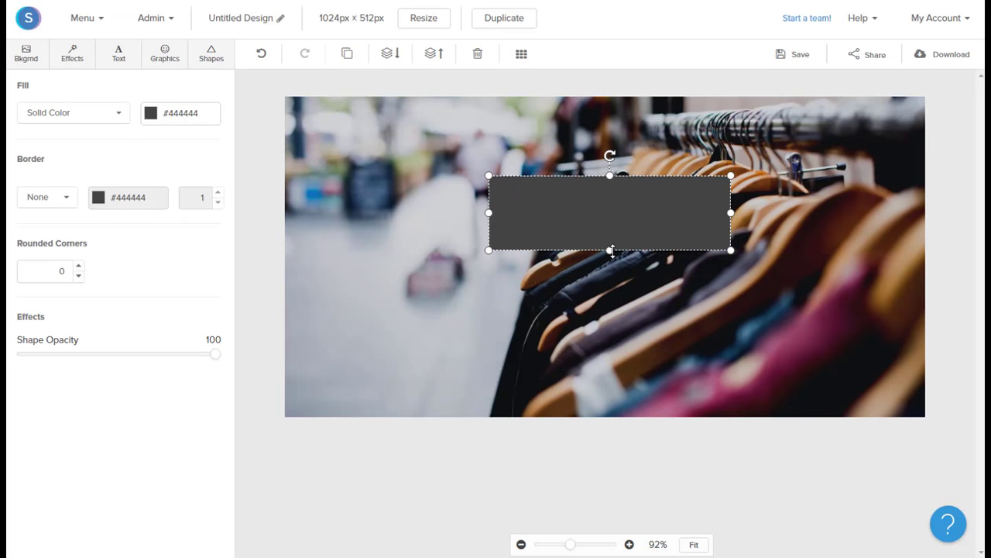
{"action": "left_click_drag", "start_coordinate": [611, 250], "coordinate": [609, 260]}
{"action": "left_click_drag", "start_coordinate": [489, 218], "coordinate": [478, 219]}
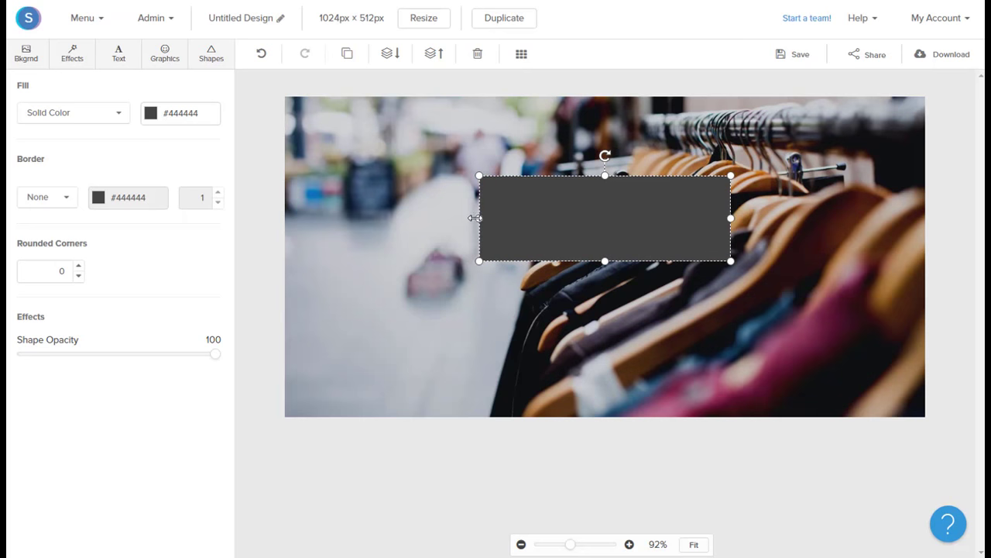
{"action": "left_click_drag", "start_coordinate": [544, 221], "coordinate": [540, 221]}
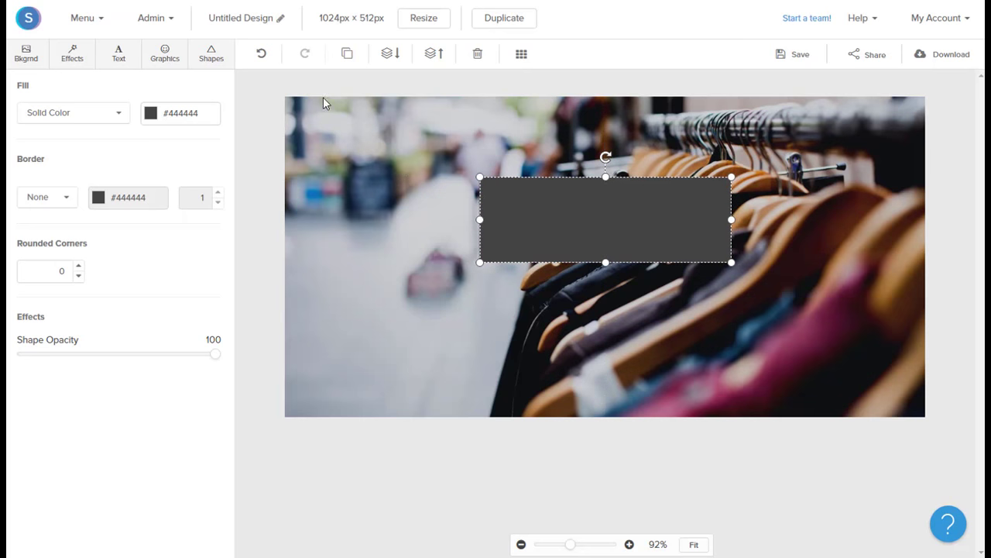
Duplicate the rectangle and stack the copy directly beneath the original, with both centered horizontally and no gap between them
{"action": "left_click", "coordinate": [347, 55]}
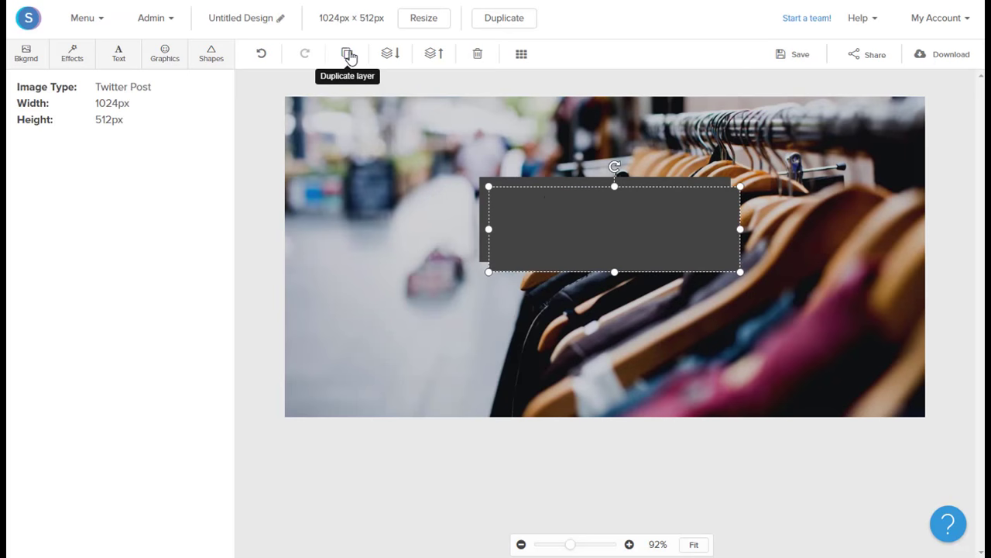
{"action": "mouse_move", "coordinate": [546, 219]}
{"action": "left_mouse_down"}
{"action": "mouse_move", "coordinate": [540, 289]}
{"action": "mouse_move", "coordinate": [539, 224]}
{"action": "left_mouse_up"}
{"action": "left_click_drag", "start_coordinate": [538, 284], "coordinate": [538, 279]}
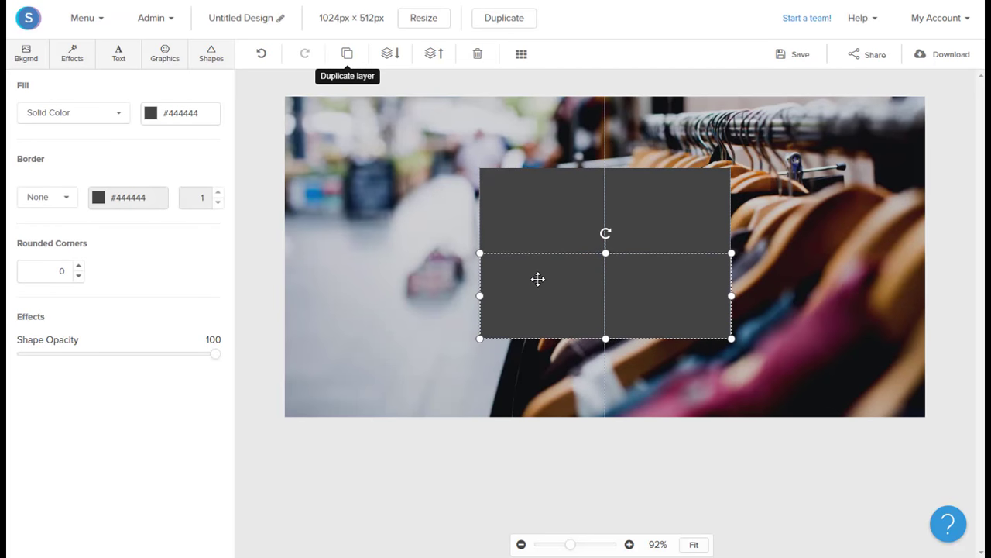
{"action": "left_click_drag", "start_coordinate": [537, 219], "coordinate": [537, 196]}
{"action": "left_click_drag", "start_coordinate": [547, 277], "coordinate": [547, 257]}
{"action": "left_click", "coordinate": [631, 433]}
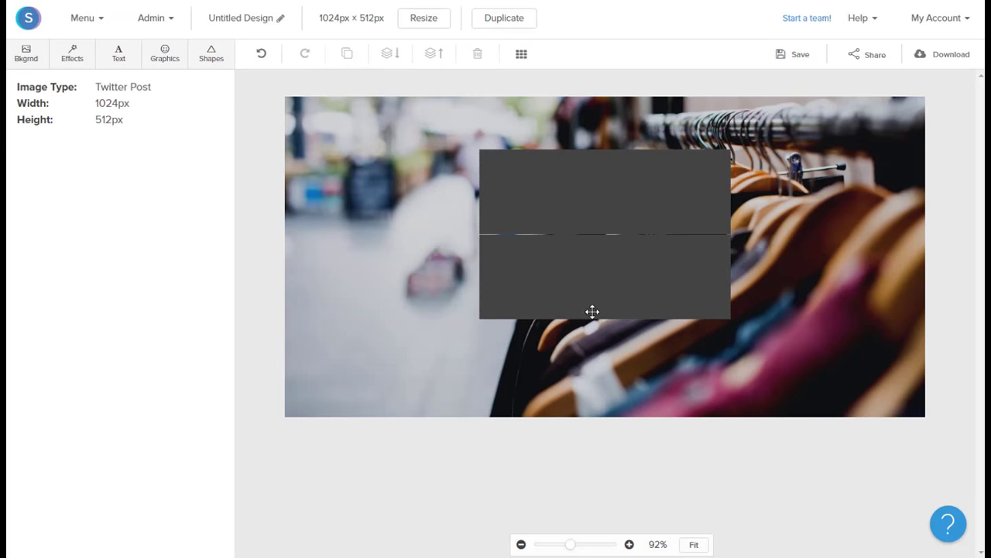
{"action": "left_click_drag", "start_coordinate": [590, 303], "coordinate": [587, 295]}
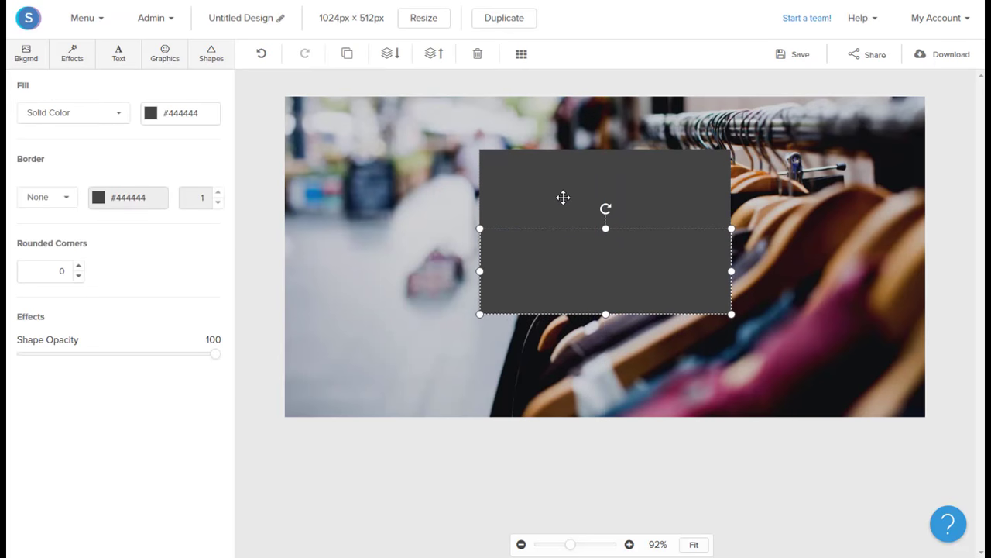
Fill the upper rectangle with solid white
{"action": "left_click", "coordinate": [562, 196]}
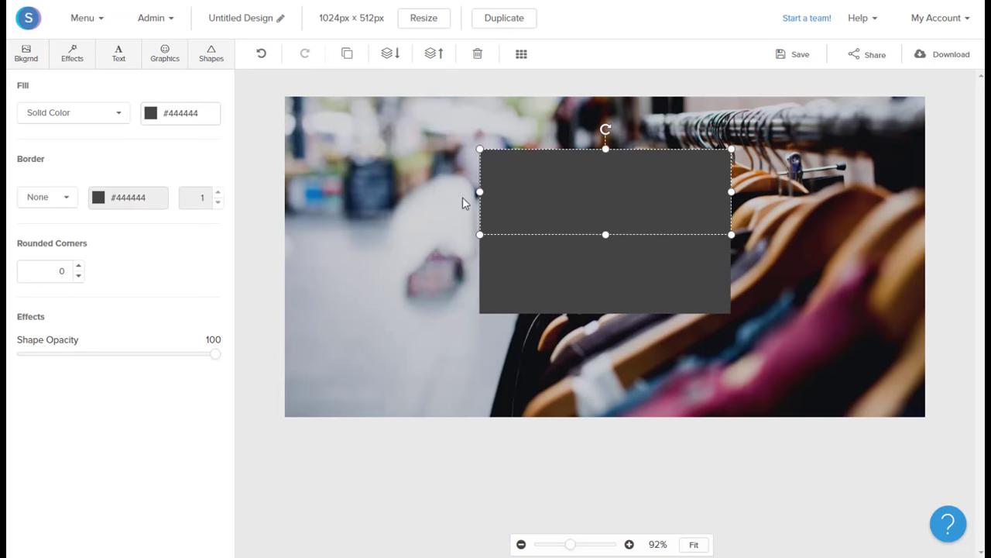
{"action": "left_click", "coordinate": [149, 116]}
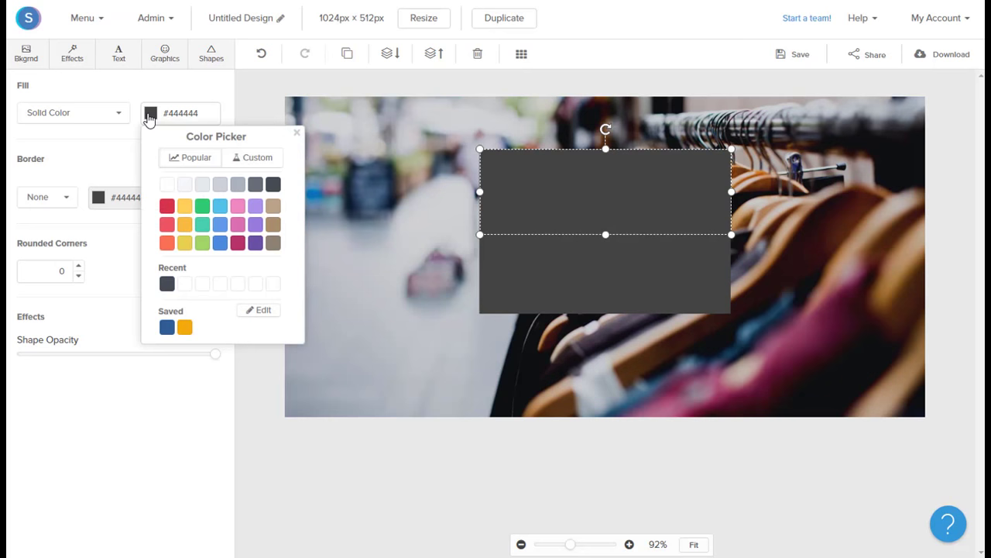
{"action": "left_click", "coordinate": [166, 185]}
Fill the lower rectangle with red #d8334a, and slightly widen and lower both stacked rectangles
{"action": "left_click", "coordinate": [522, 279]}
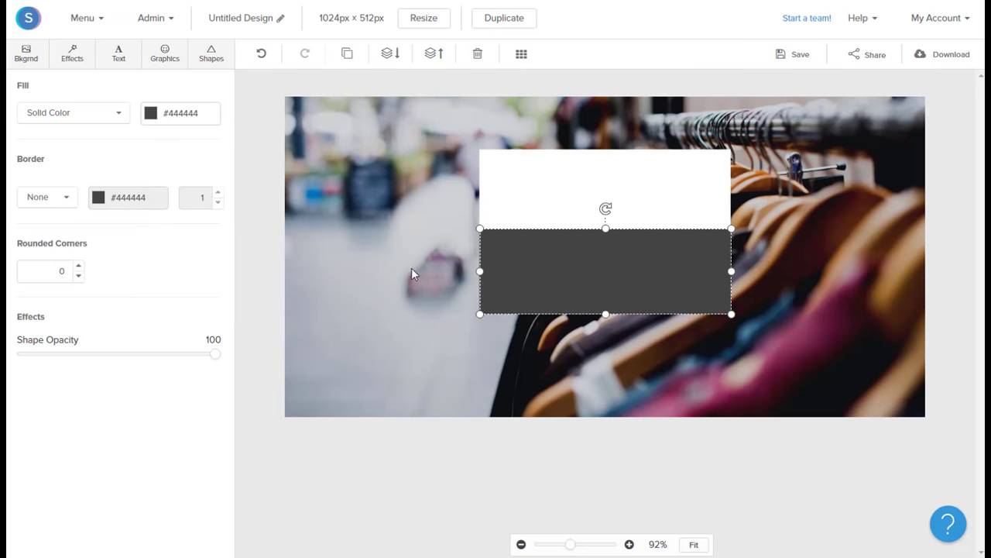
{"action": "left_click", "coordinate": [151, 116]}
{"action": "left_click", "coordinate": [168, 204]}
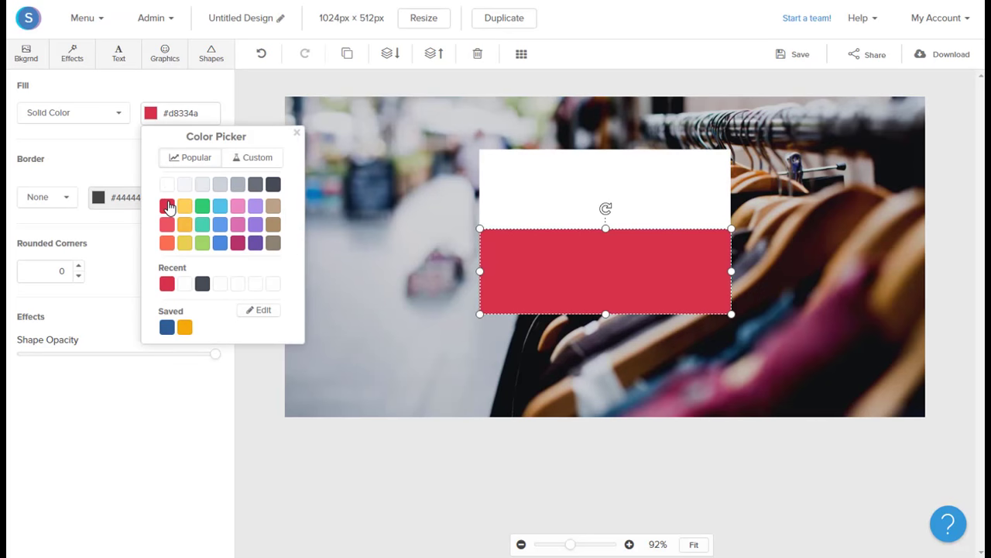
{"action": "left_click", "coordinate": [435, 462]}
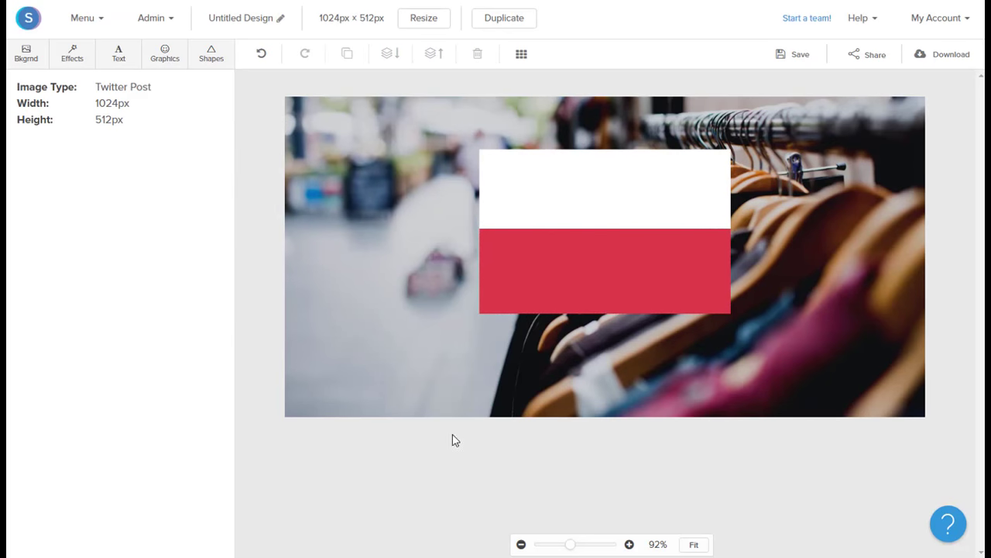
{"action": "left_click", "coordinate": [537, 210]}
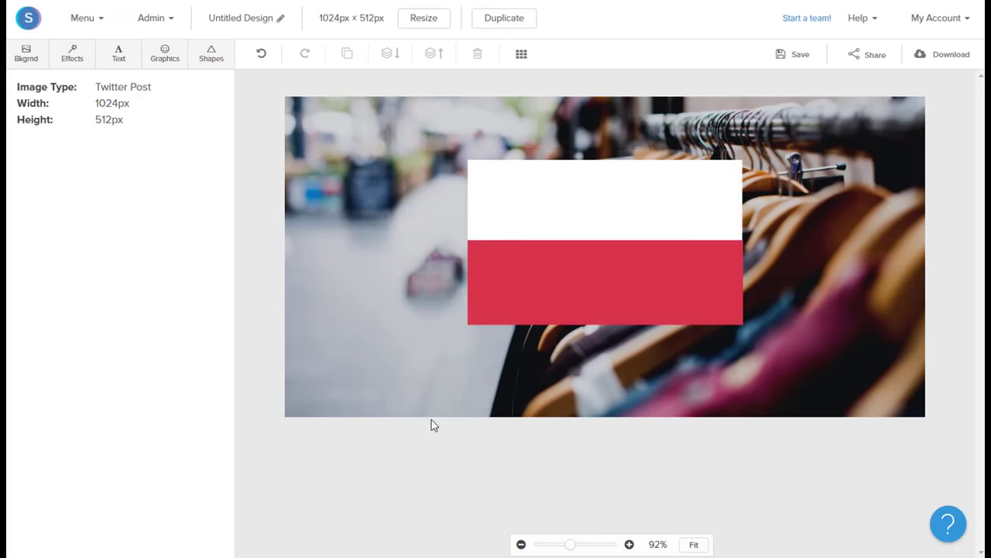
Add a heading reading "YEAR-END" over the rectangles and reduce its font size slightly
{"action": "left_click", "coordinate": [118, 56]}
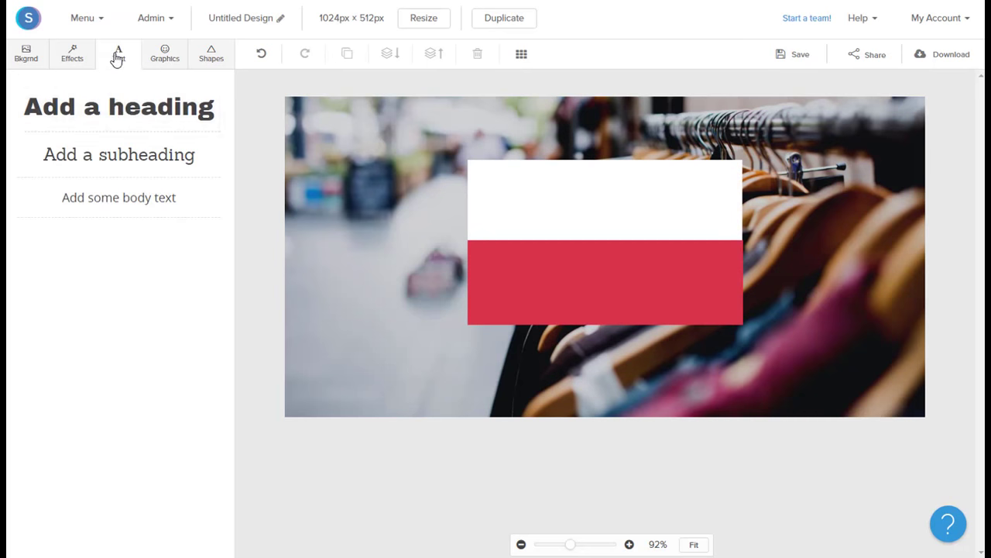
{"action": "left_click", "coordinate": [125, 108]}
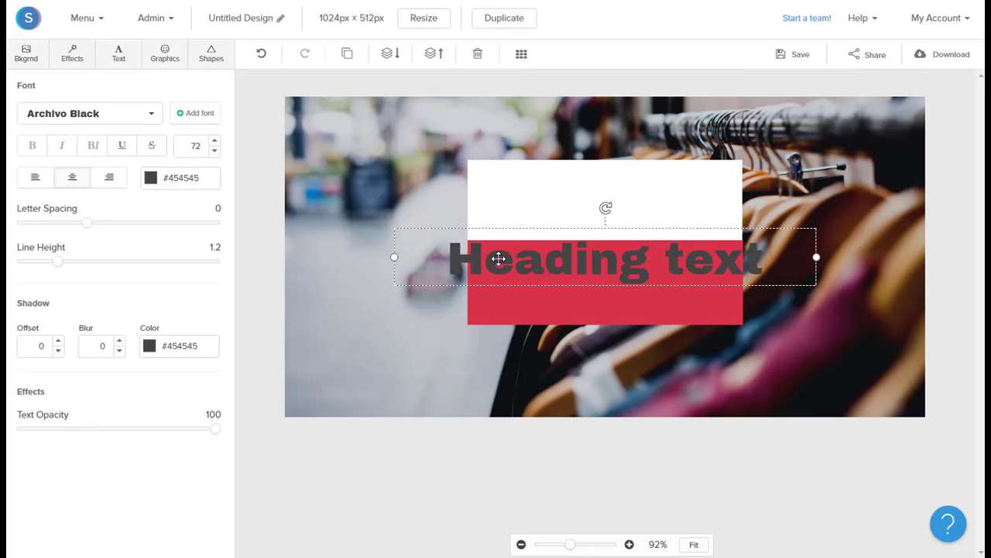
{"action": "double_click", "coordinate": [499, 258]}
{"action": "type", "text": "YEAR-END"}
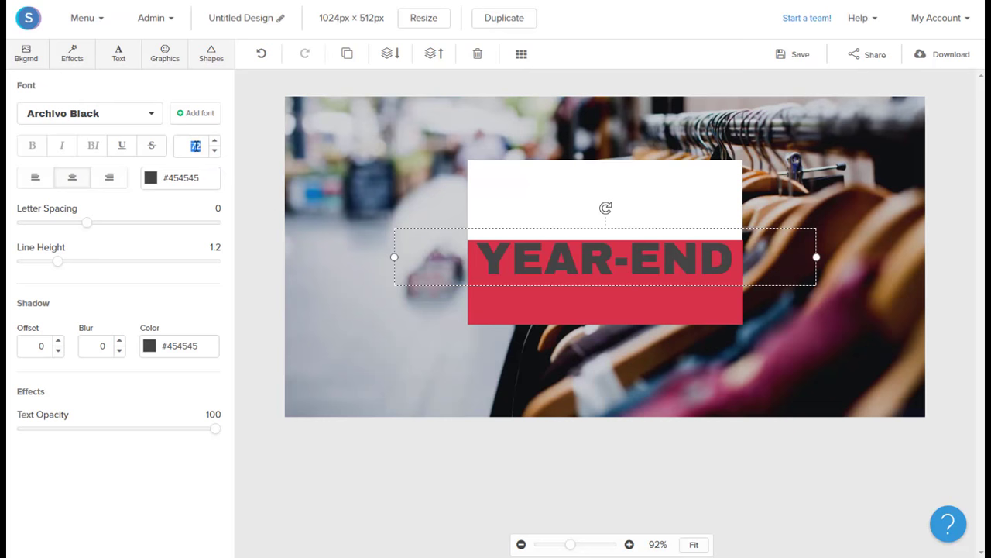
{"action": "scroll", "coordinate": [195, 146], "scroll_direction": "down", "scroll_amount": 2}
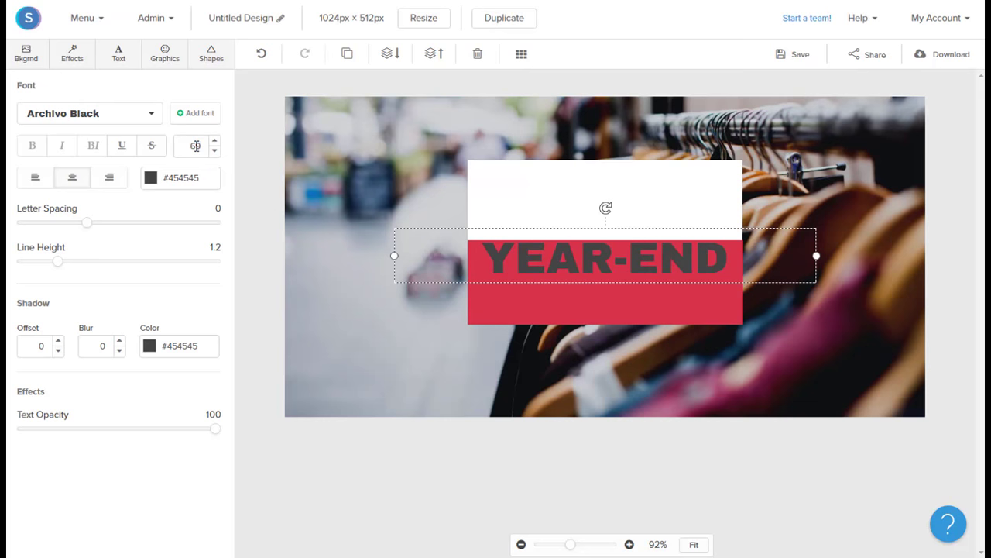
Change the font of the YEAR-END heading to Raleway Extra Bold
{"action": "left_click", "coordinate": [106, 113]}
{"action": "scroll", "coordinate": [113, 270], "scroll_direction": "down", "scroll_amount": 5}
{"action": "scroll", "coordinate": [113, 270], "scroll_direction": "up", "scroll_amount": 5}
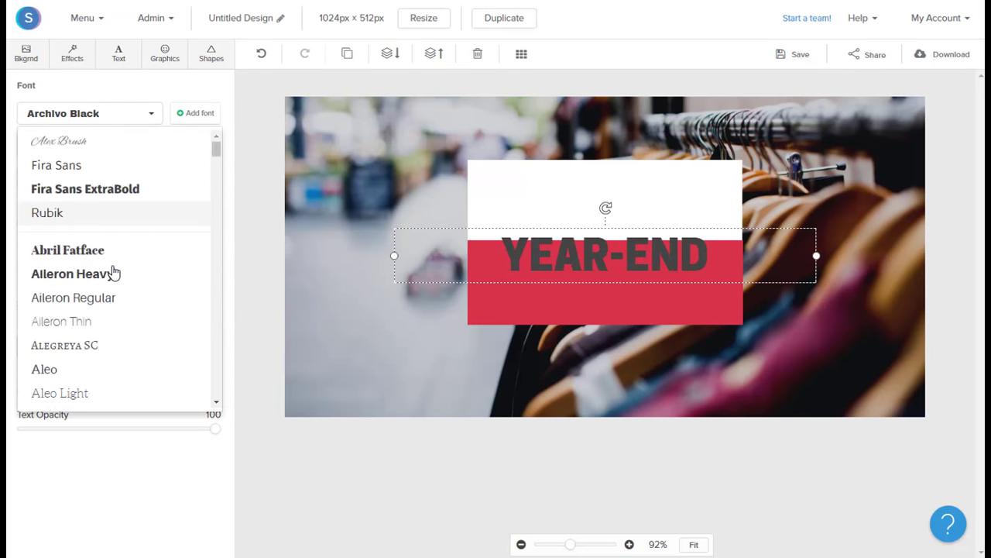
{"action": "scroll", "coordinate": [111, 272], "scroll_direction": "down", "scroll_amount": 15}
{"action": "left_click", "coordinate": [107, 344]}
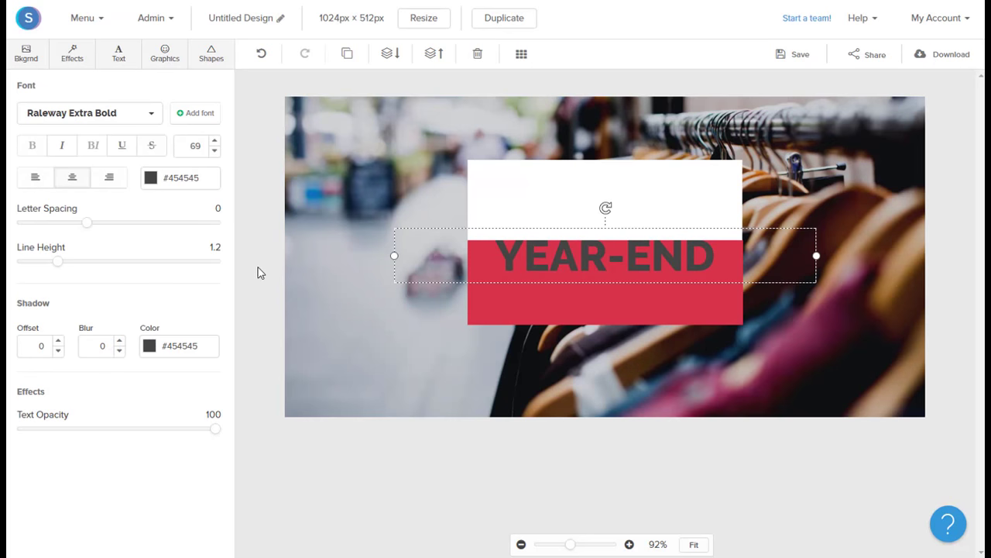
Narrow and center the YEAR-END text box inside the white rectangle, and color the text red #d8334a
{"action": "left_click_drag", "start_coordinate": [392, 256], "coordinate": [582, 258]}
{"action": "left_click", "coordinate": [602, 263]}
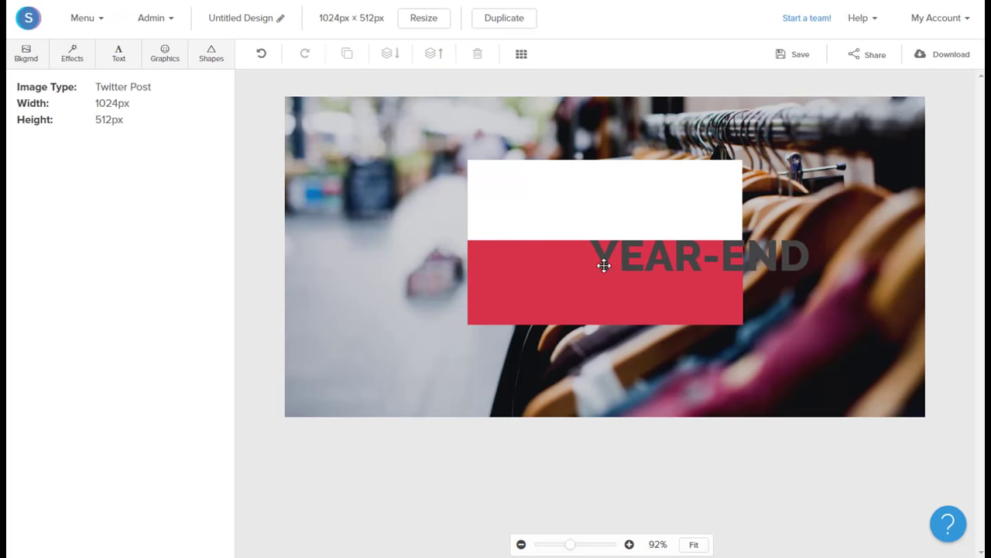
{"action": "left_click_drag", "start_coordinate": [624, 263], "coordinate": [526, 210]}
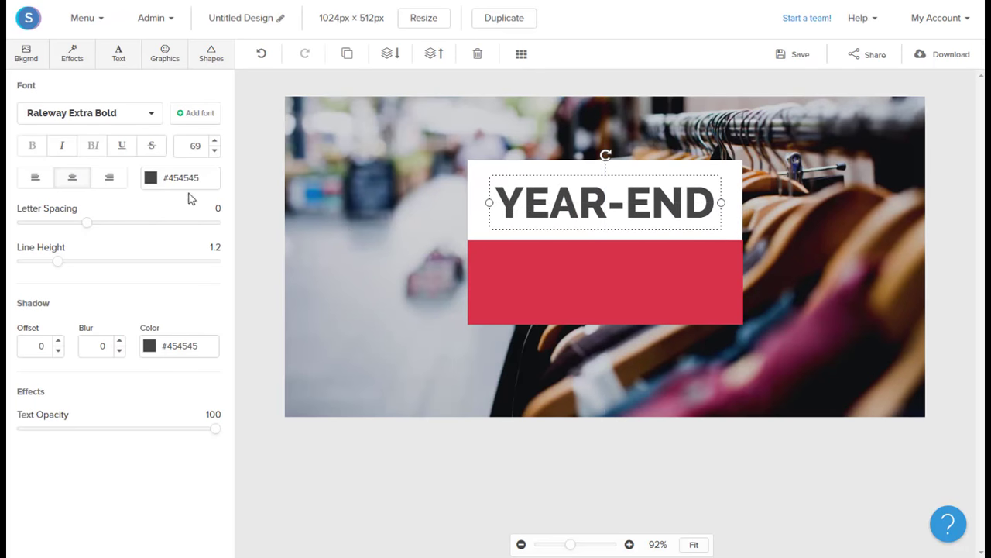
{"action": "left_click", "coordinate": [151, 178]}
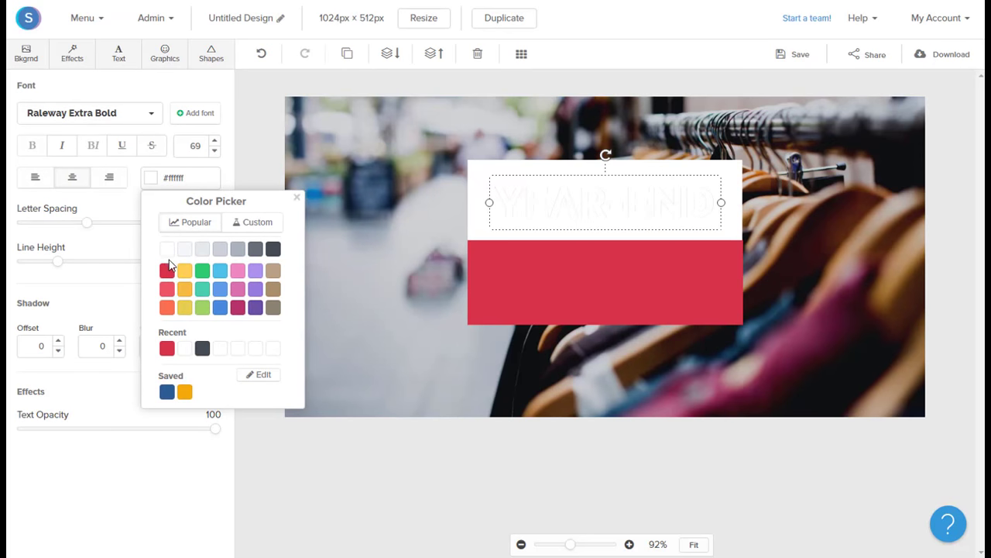
{"action": "left_click", "coordinate": [167, 270]}
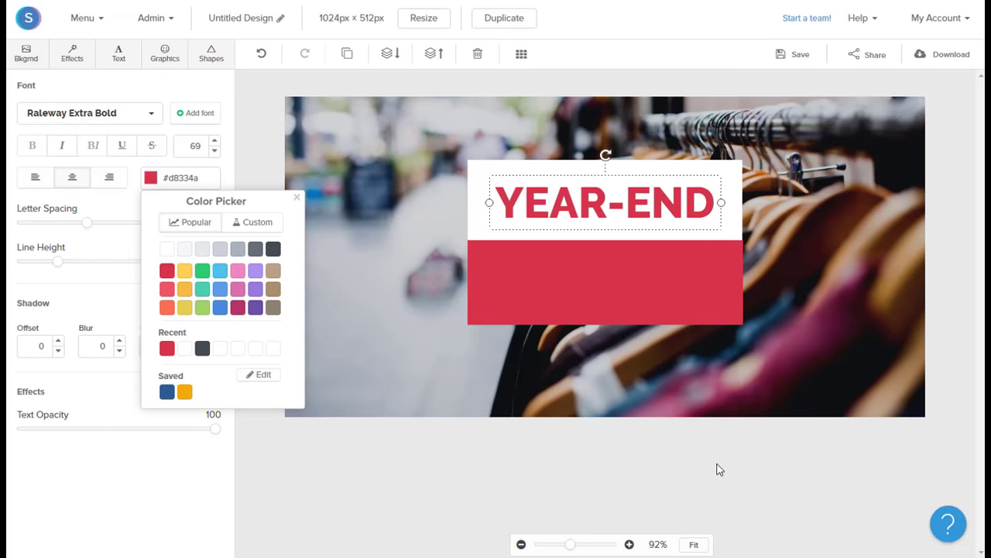
Add a second heading reading "SALE" in Archivo Black at font size 120
{"action": "left_click", "coordinate": [116, 58]}
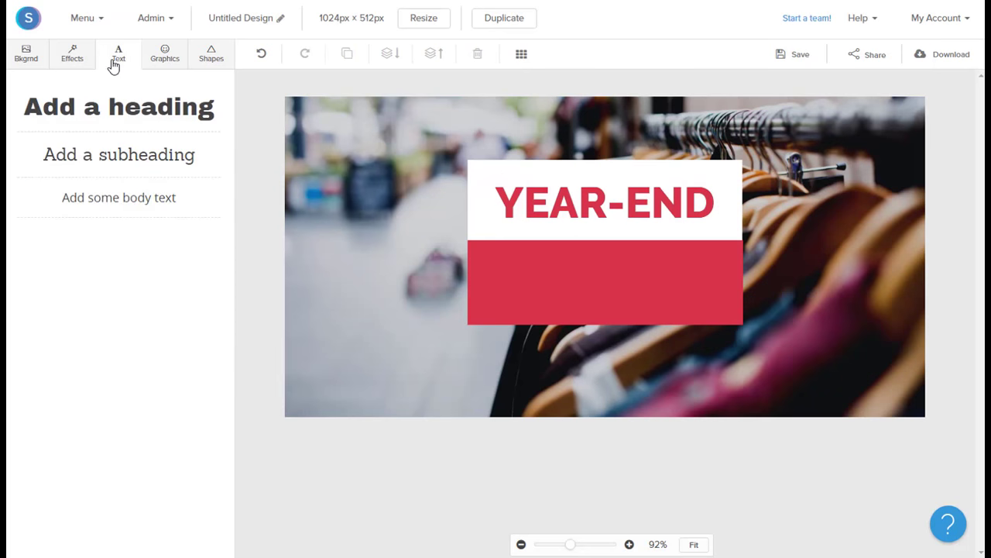
{"action": "left_click", "coordinate": [119, 109]}
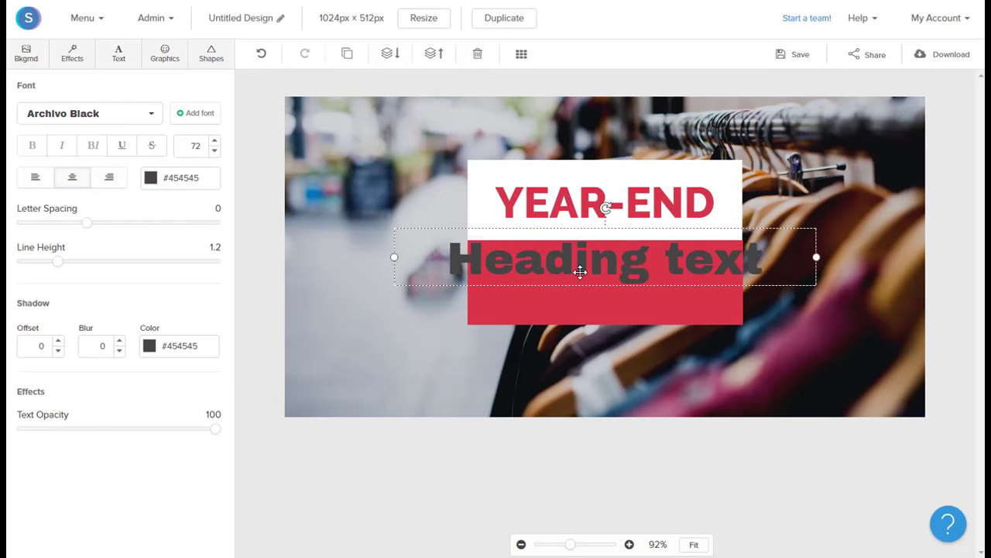
{"action": "double_click", "coordinate": [580, 271]}
{"action": "type", "text": "SALE"}
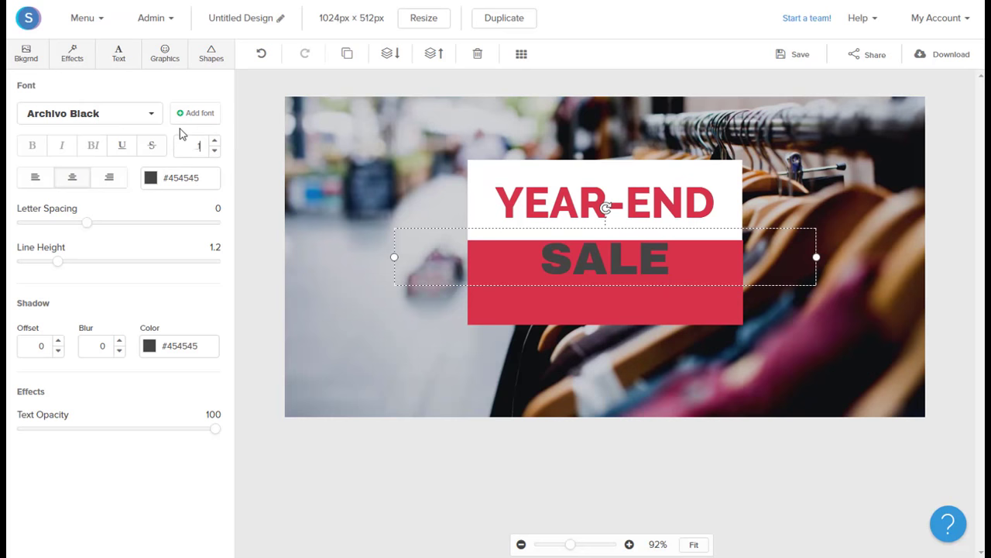
{"action": "left_click", "coordinate": [150, 118]}
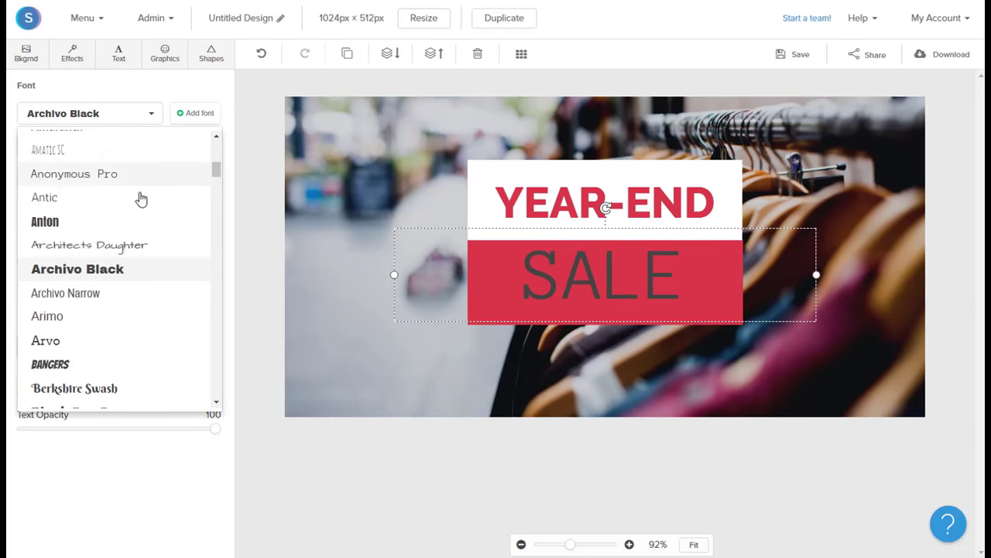
{"action": "left_click", "coordinate": [122, 276]}
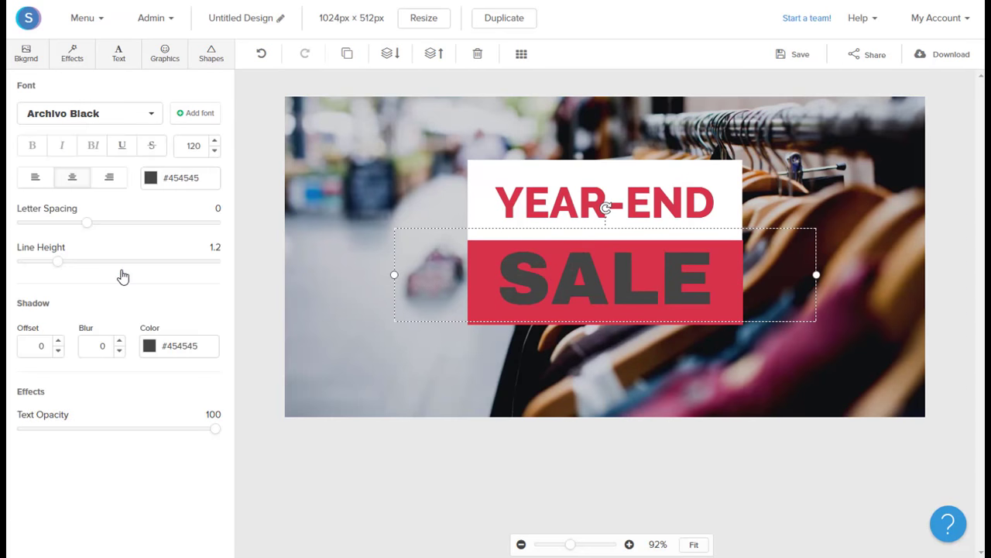
Color the SALE heading white #ffffff, and narrow and center its text box inside the red rectangle
{"action": "left_click", "coordinate": [150, 183]}
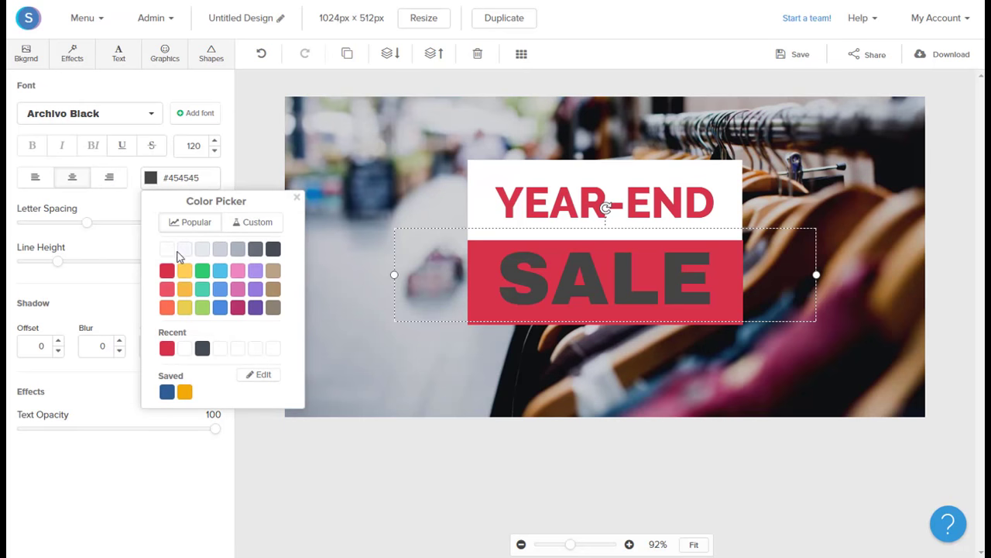
{"action": "left_click", "coordinate": [166, 249]}
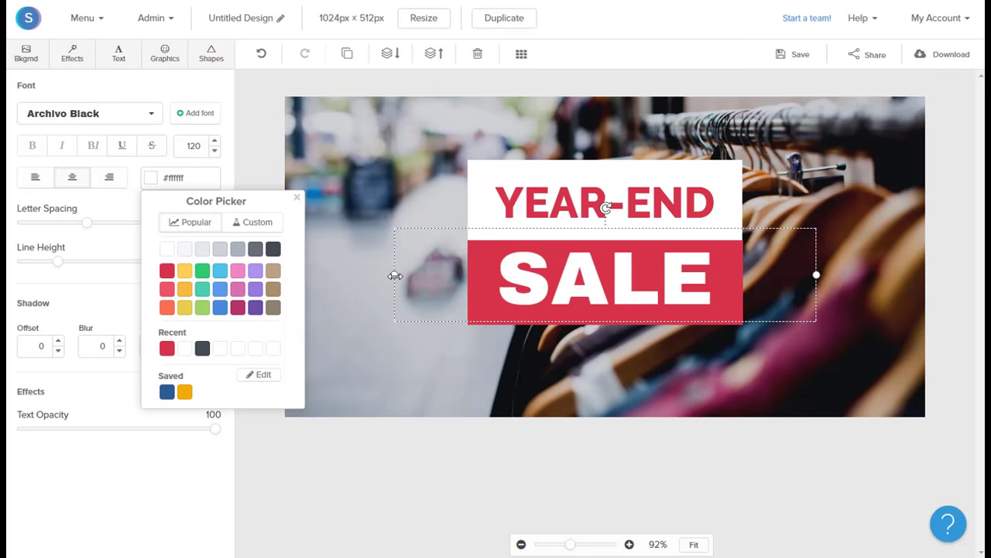
{"action": "left_click_drag", "start_coordinate": [394, 276], "coordinate": [567, 276]}
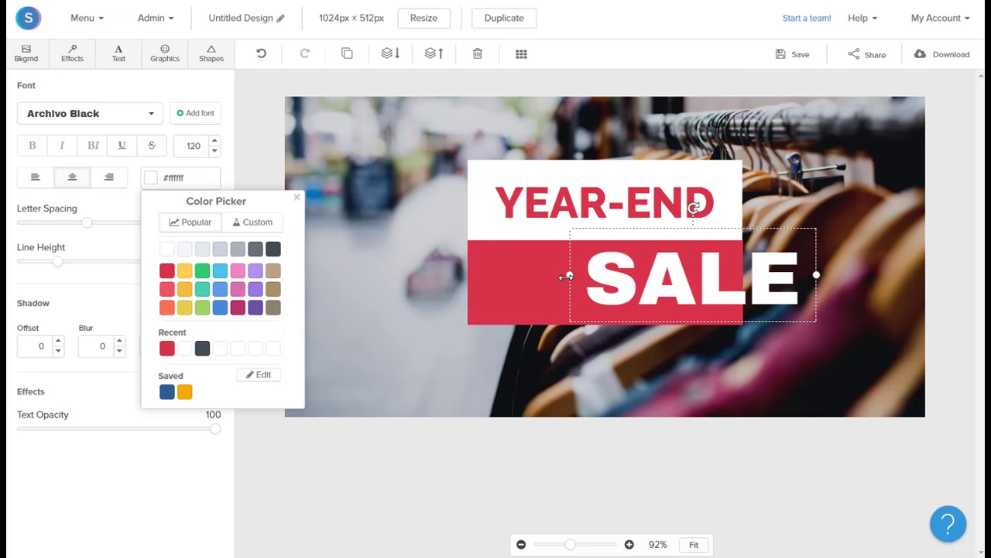
{"action": "left_click", "coordinate": [564, 285]}
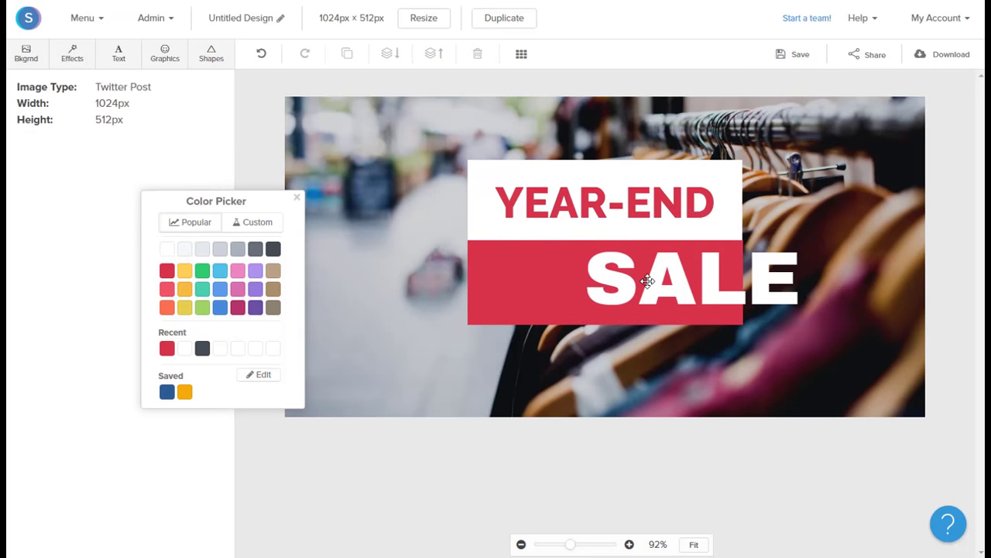
{"action": "left_click_drag", "start_coordinate": [642, 283], "coordinate": [547, 289]}
{"action": "left_click", "coordinate": [710, 472]}
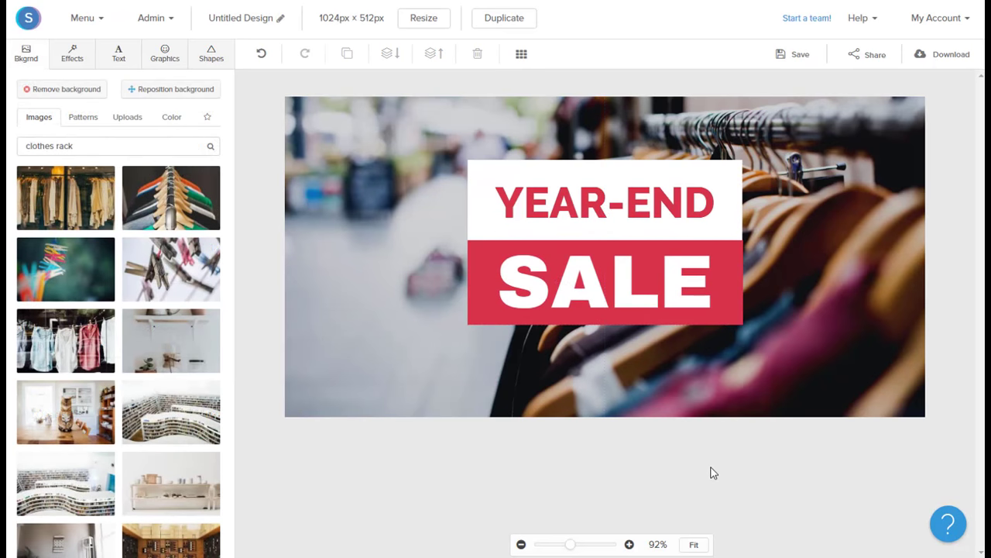
Add a subheading below the red rectangle reading "For more details, visit:"
{"action": "left_click", "coordinate": [123, 57]}
{"action": "left_click", "coordinate": [155, 154]}
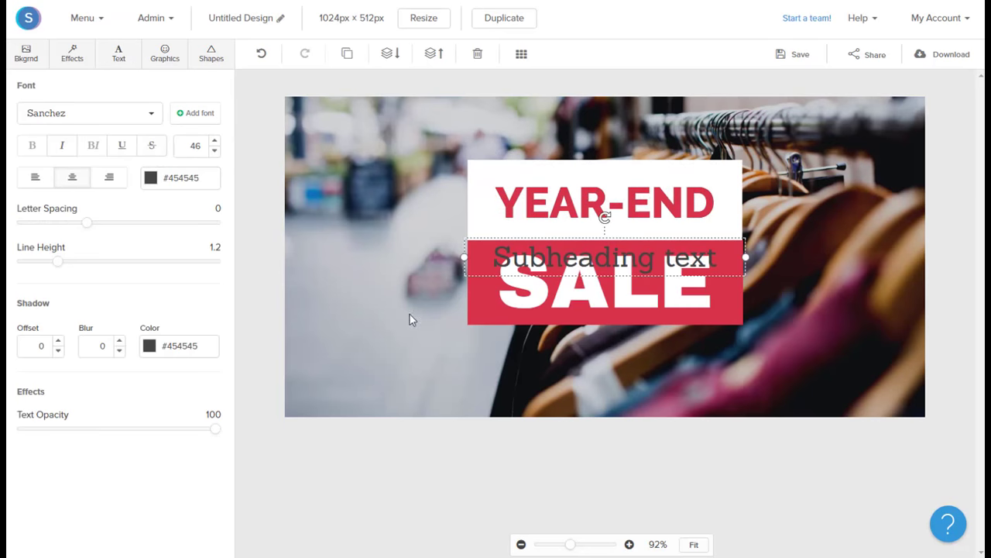
{"action": "left_click_drag", "start_coordinate": [541, 259], "coordinate": [540, 377]}
{"action": "double_click", "coordinate": [541, 377]}
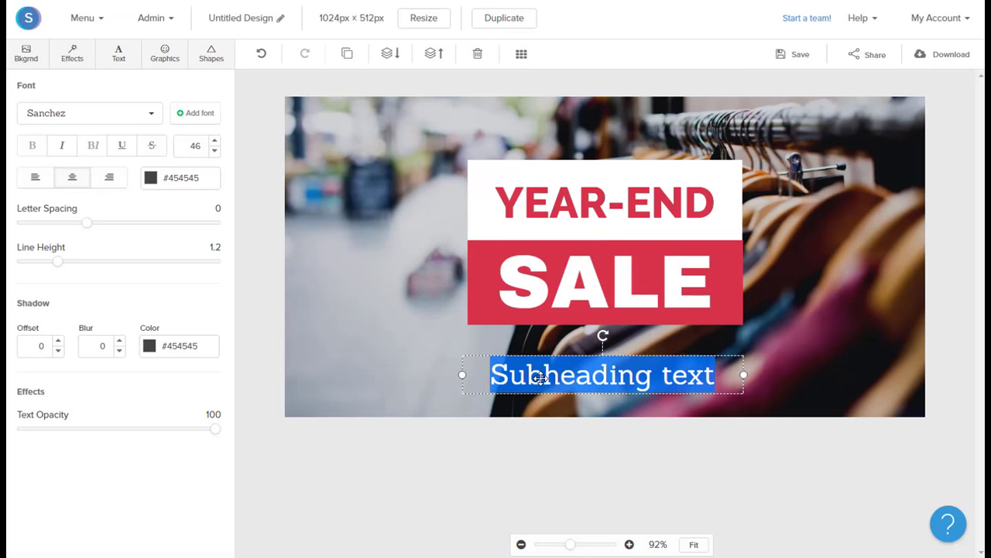
{"action": "key", "text": "ctrl+v"}
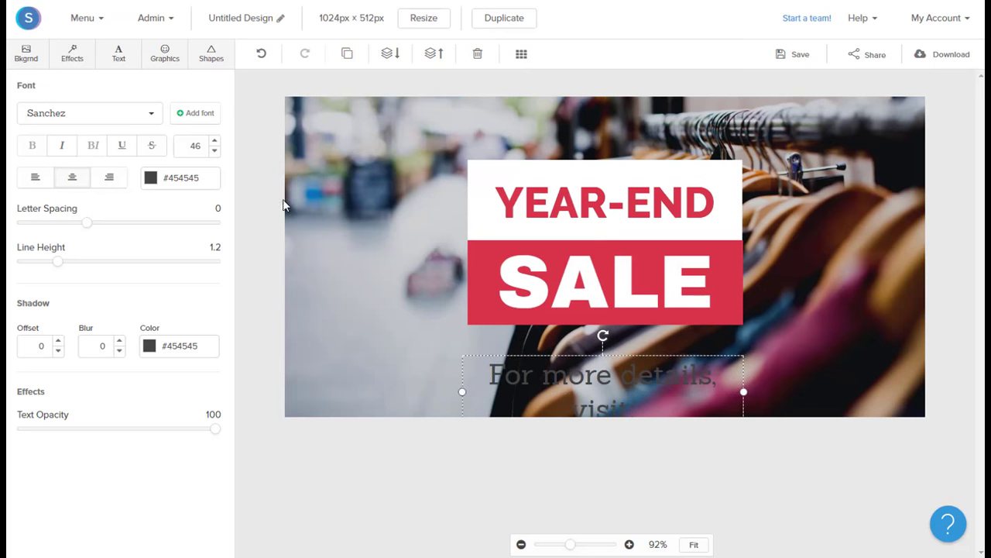
Set the "For more details, visit:" text to font size 20 in Roboto Black
{"action": "left_click", "coordinate": [200, 145]}
{"action": "type", "text": "20"}
{"action": "key", "text": "Return"}
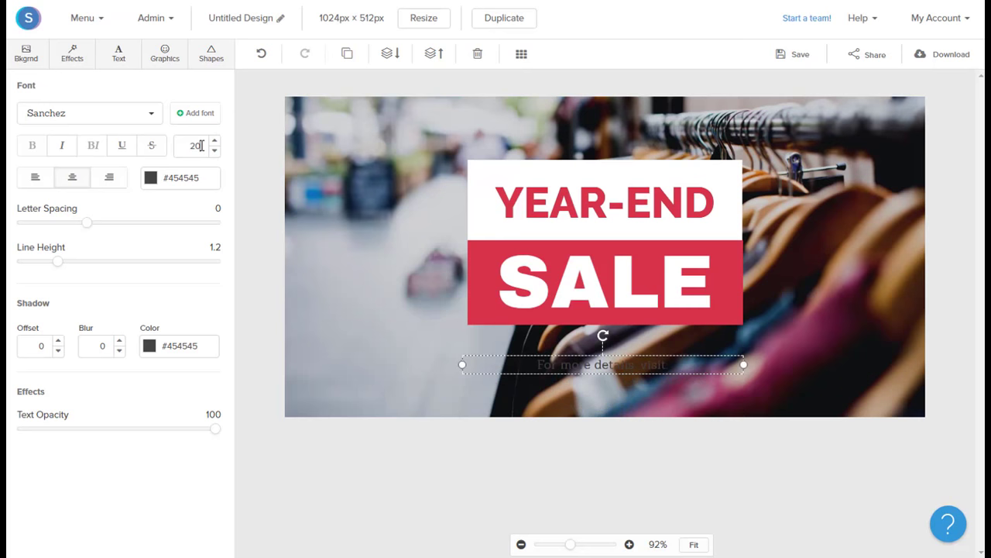
{"action": "left_click", "coordinate": [133, 116]}
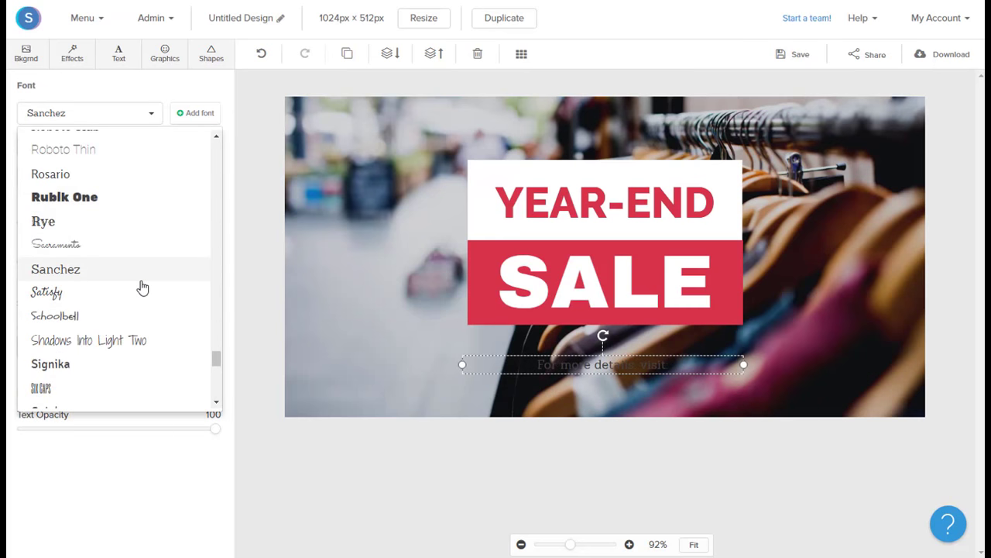
{"action": "scroll", "coordinate": [138, 286], "scroll_direction": "up", "scroll_amount": 3}
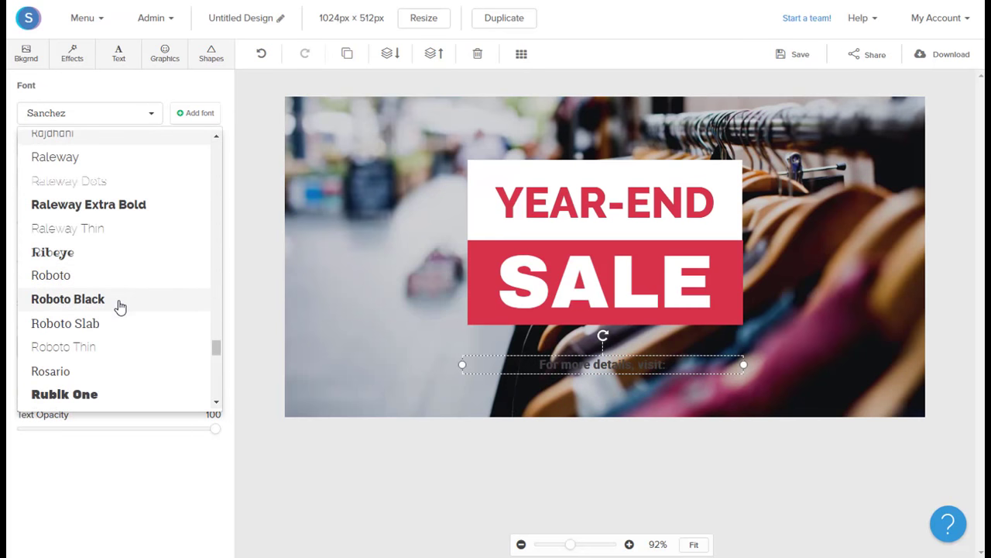
{"action": "left_click", "coordinate": [119, 305]}
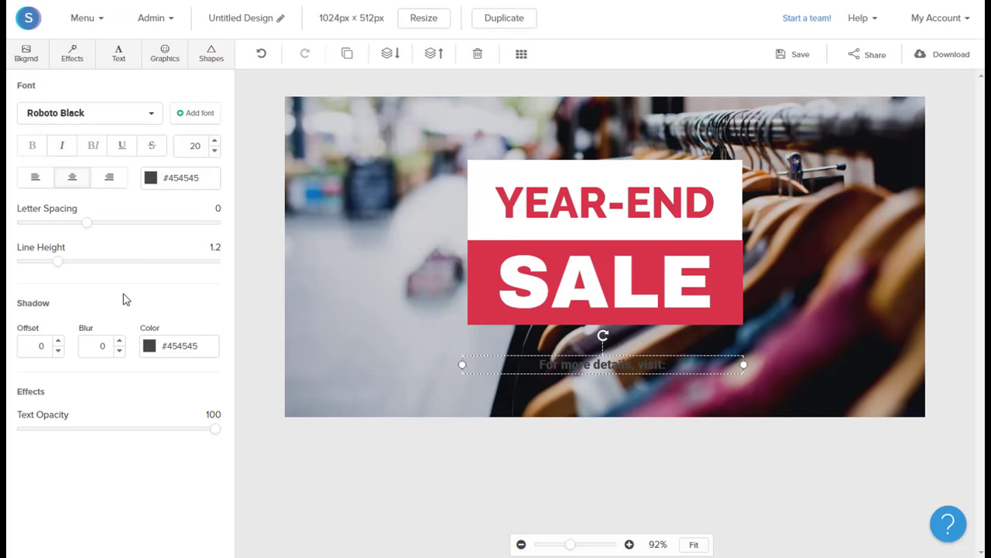
Color the "For more details, visit:" text white #ffffff, and narrow and center its text box beneath the red rectangle
{"action": "left_click", "coordinate": [149, 185]}
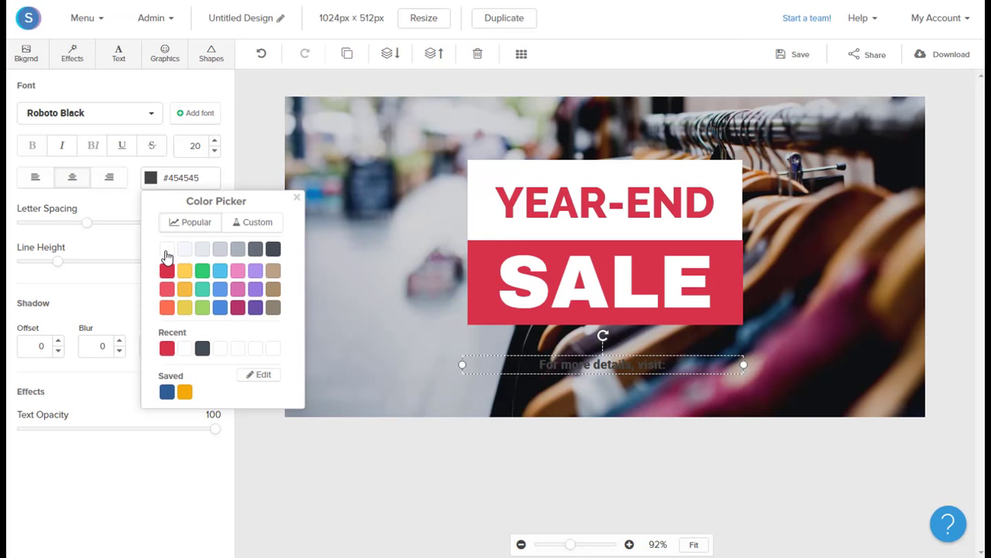
{"action": "left_click", "coordinate": [165, 251]}
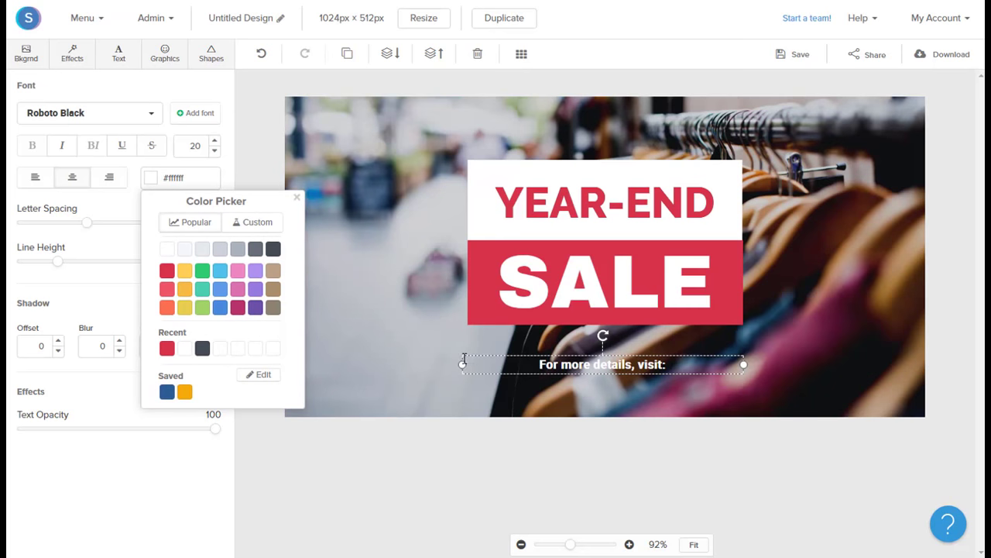
{"action": "left_click_drag", "start_coordinate": [463, 364], "coordinate": [565, 364]}
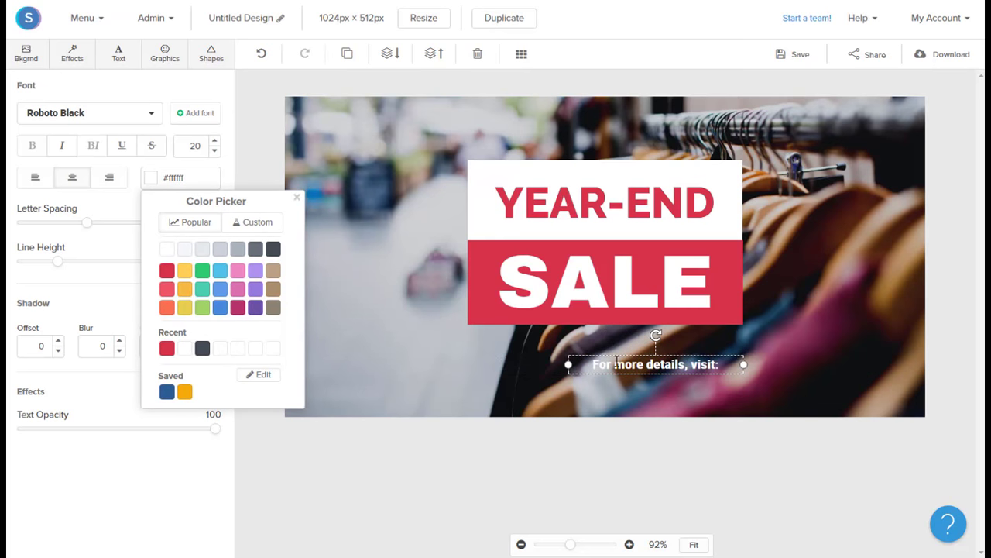
{"action": "left_click", "coordinate": [601, 370]}
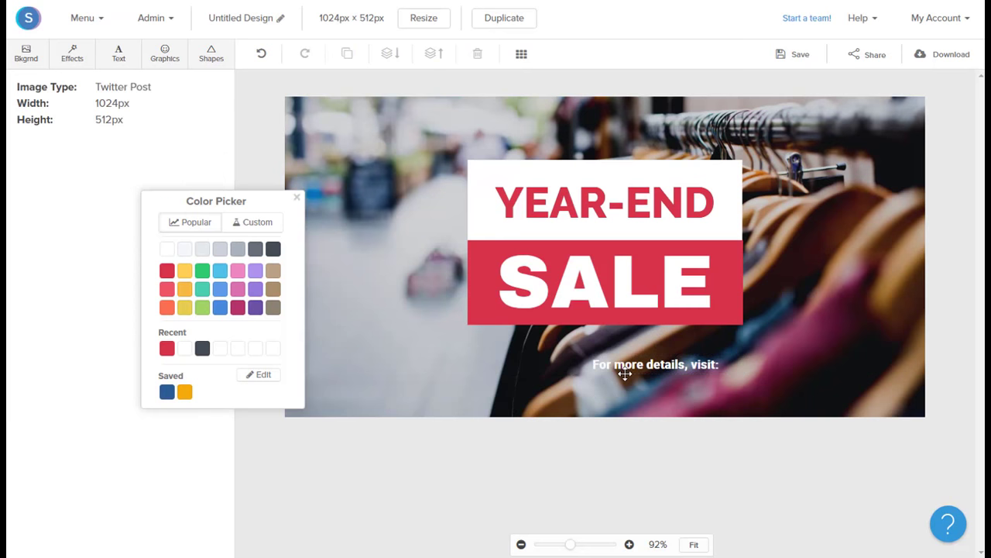
{"action": "left_click_drag", "start_coordinate": [627, 376], "coordinate": [576, 373]}
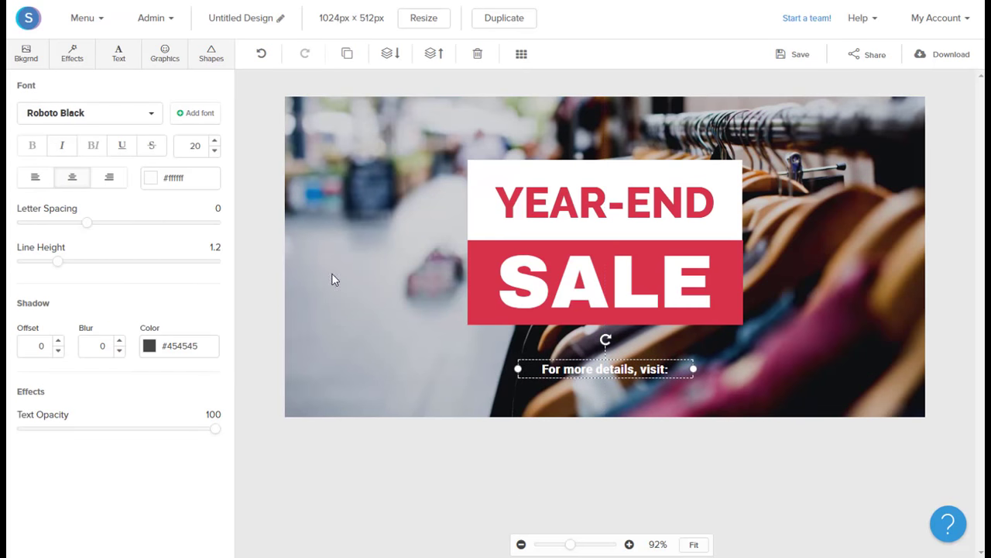
{"action": "left_click", "coordinate": [119, 62]}
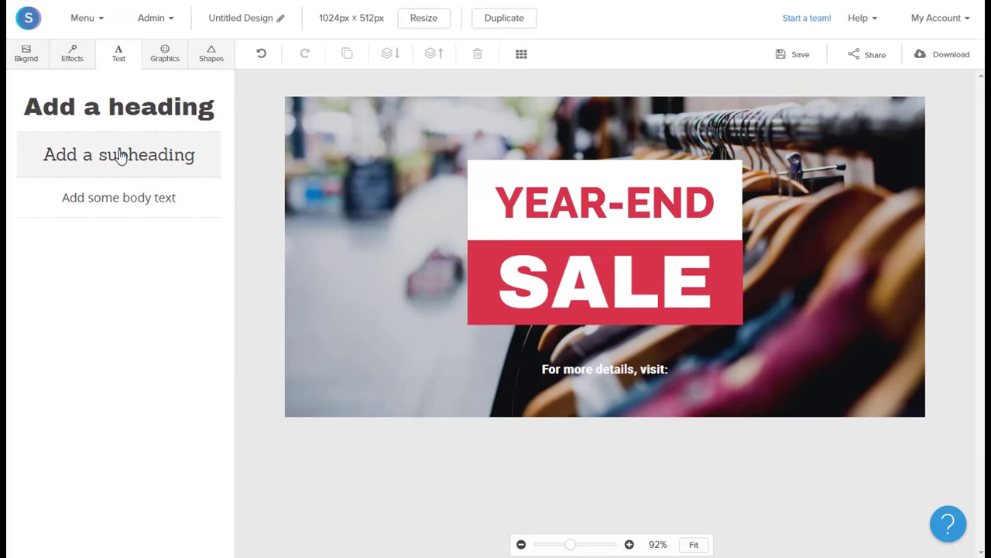
{"action": "left_click", "coordinate": [120, 157]}
{"action": "left_click_drag", "start_coordinate": [536, 270], "coordinate": [551, 401]}
{"action": "double_click", "coordinate": [551, 401]}
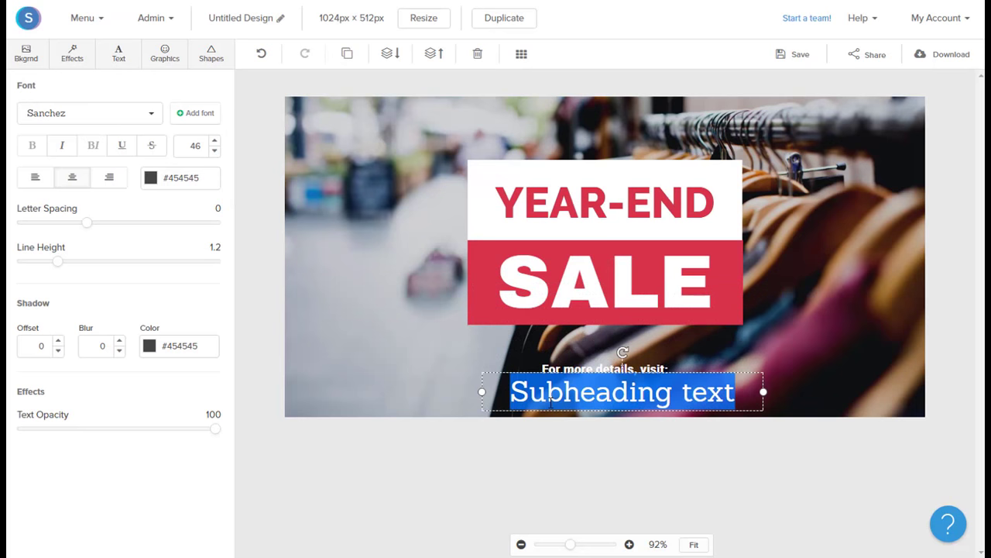
{"action": "type", "text": "www.buyonline.com"}
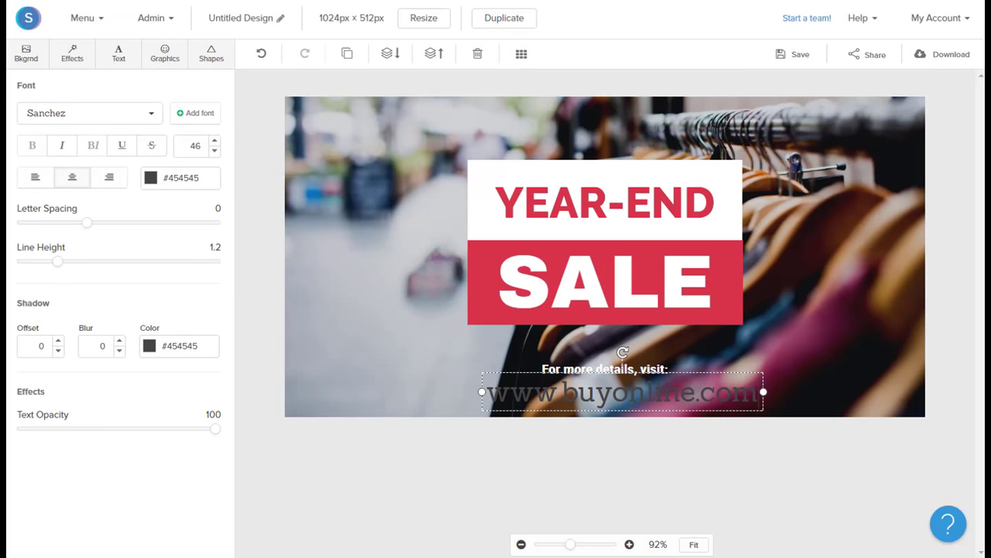
{"action": "left_click", "coordinate": [150, 181]}
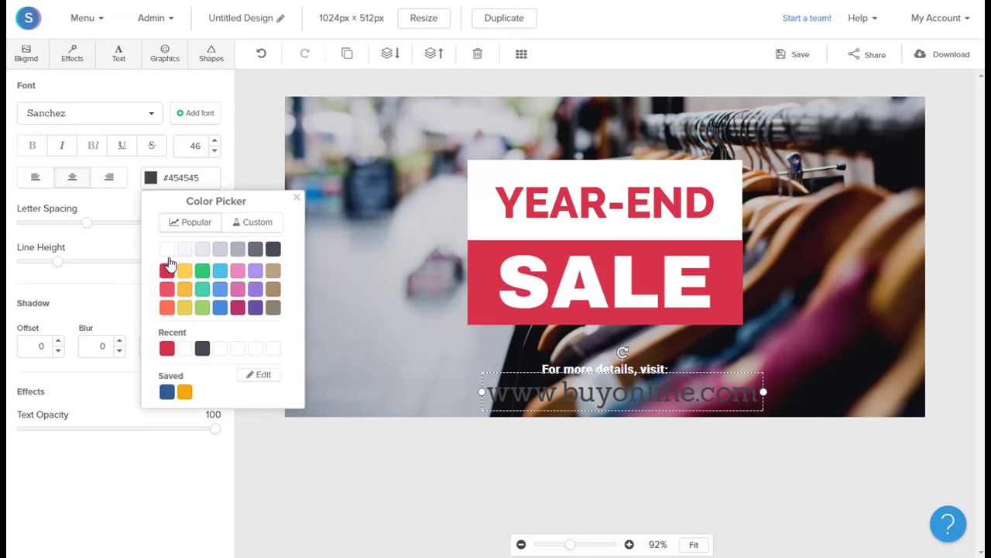
{"action": "left_click", "coordinate": [168, 251]}
{"action": "double_click", "coordinate": [190, 147]}
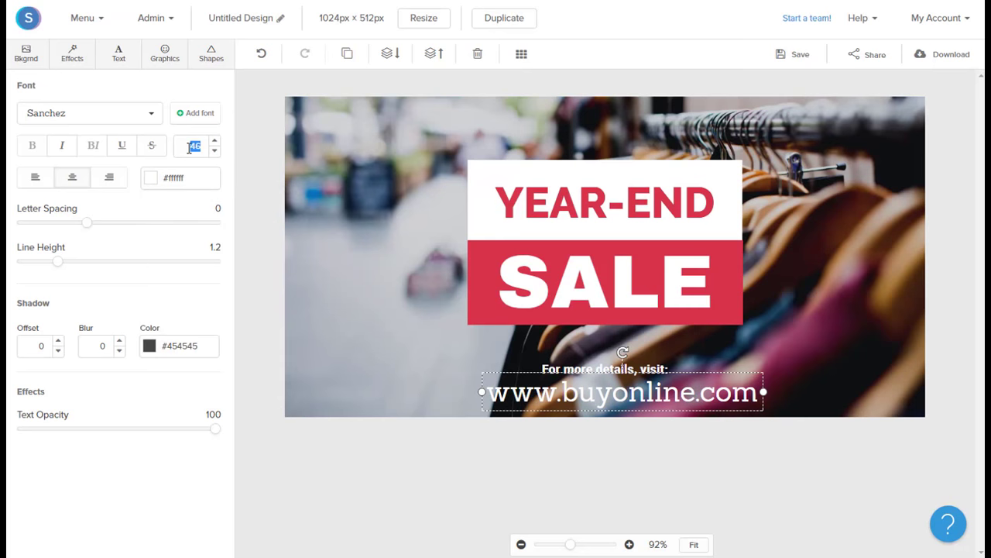
{"action": "type", "text": "20"}
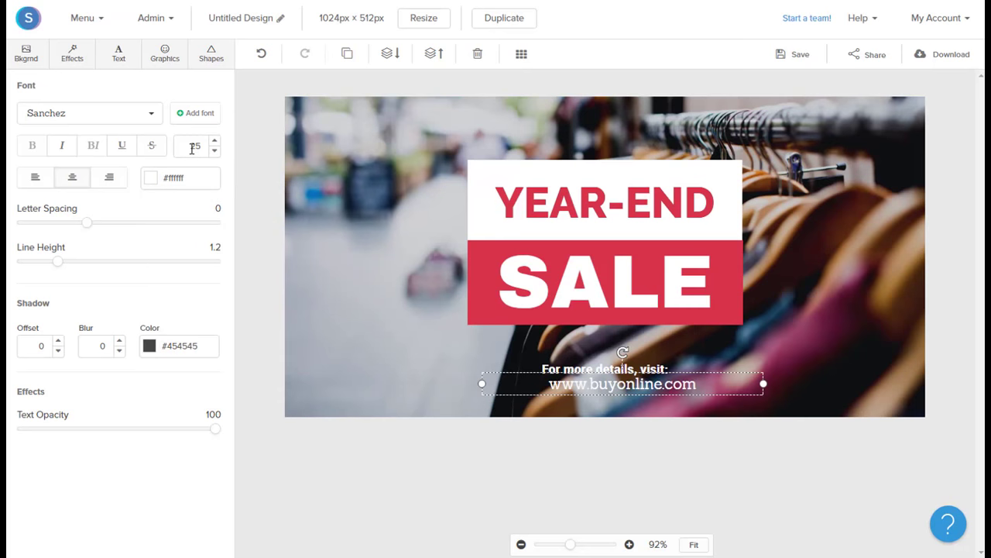
{"action": "left_click", "coordinate": [94, 113]}
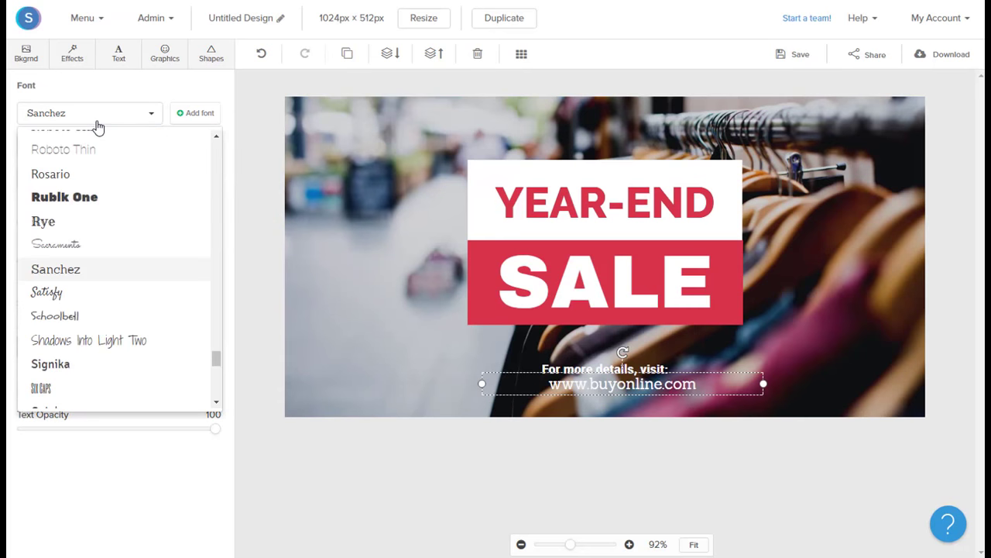
{"action": "scroll", "coordinate": [96, 128], "scroll_direction": "up", "scroll_amount": 15}
{"action": "scroll", "coordinate": [83, 255], "scroll_direction": "down", "scroll_amount": 15}
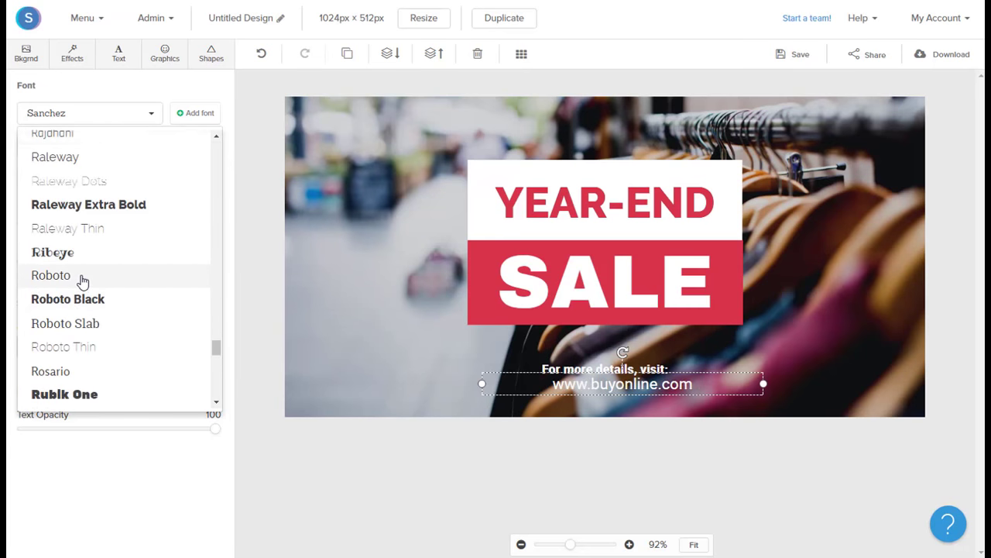
{"action": "left_click", "coordinate": [83, 276]}
{"action": "left_click", "coordinate": [83, 282]}
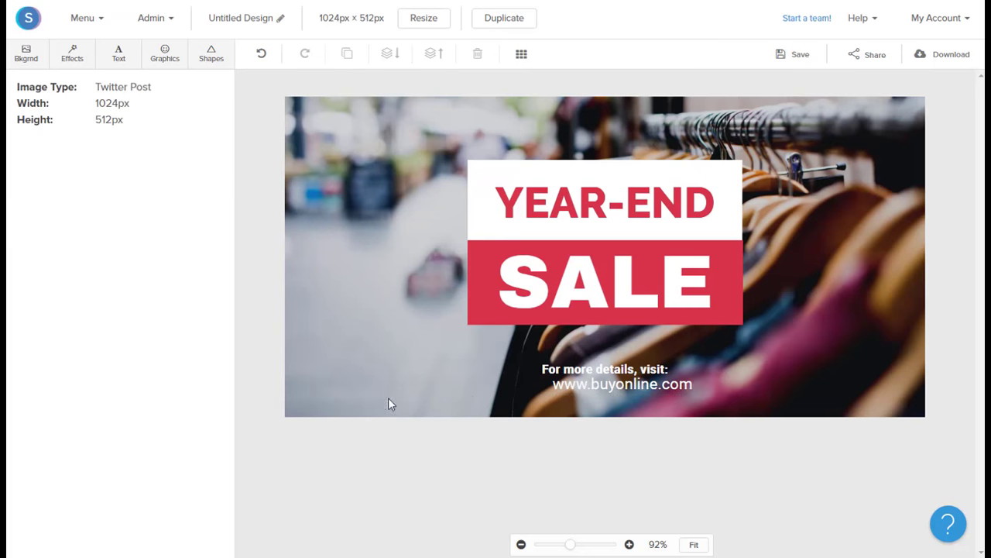
{"action": "left_click_drag", "start_coordinate": [611, 389], "coordinate": [597, 394]}
{"action": "left_click", "coordinate": [713, 434]}
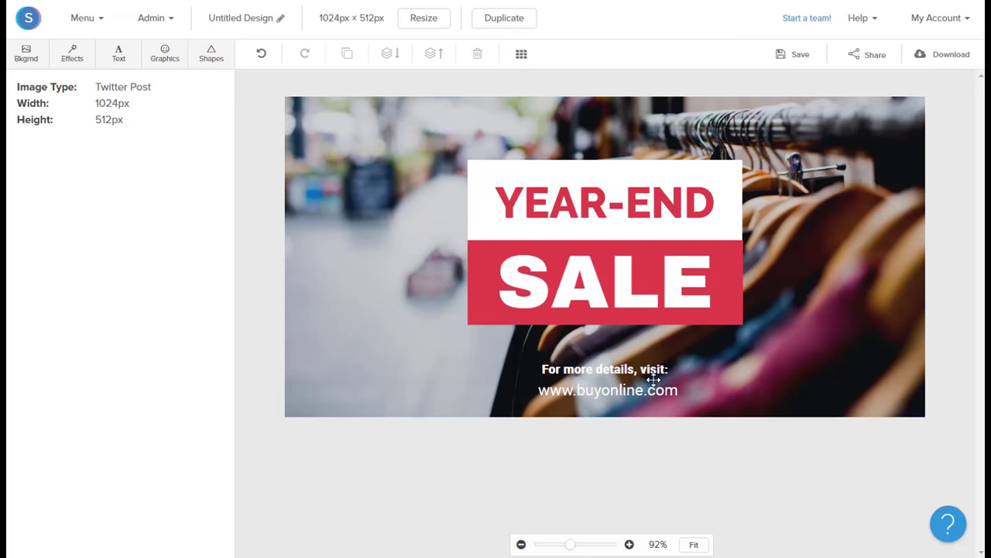
Reposition the background photo by scaling it up slightly and shifting it upward until its lower edge meets the canvas edge, and apply it
{"action": "left_click", "coordinate": [29, 56]}
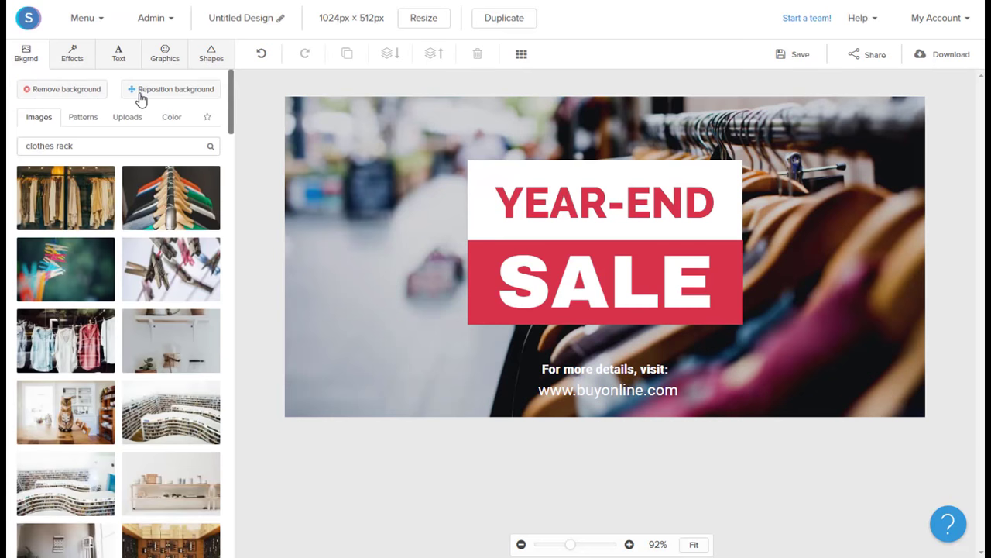
{"action": "left_click", "coordinate": [164, 93]}
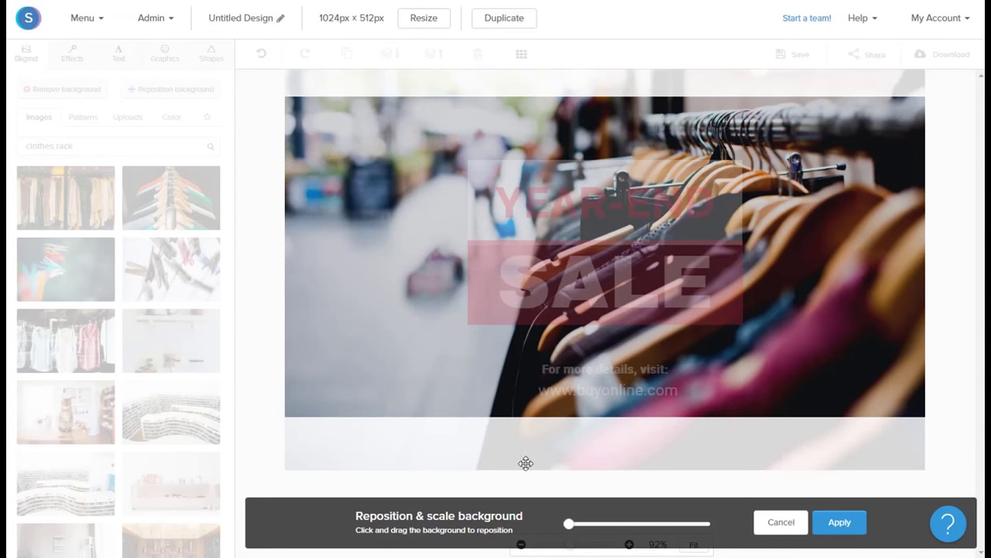
{"action": "left_click_drag", "start_coordinate": [568, 528], "coordinate": [575, 528]}
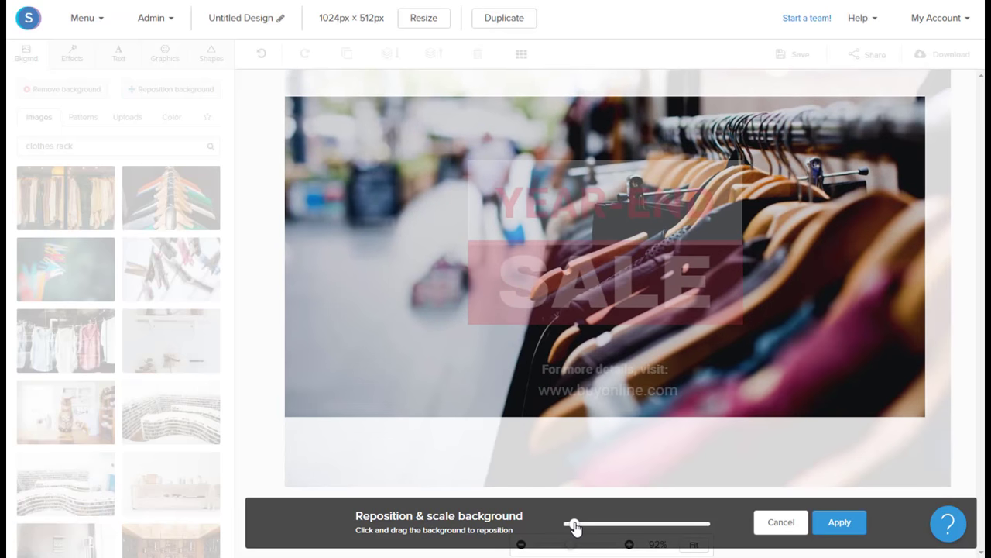
{"action": "left_click_drag", "start_coordinate": [582, 351], "coordinate": [582, 275]}
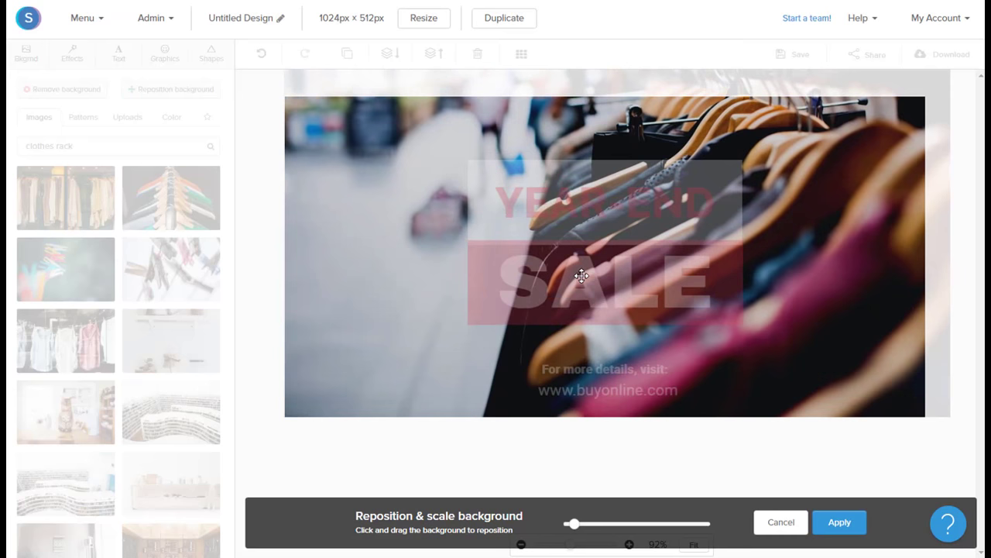
{"action": "left_click", "coordinate": [846, 525]}
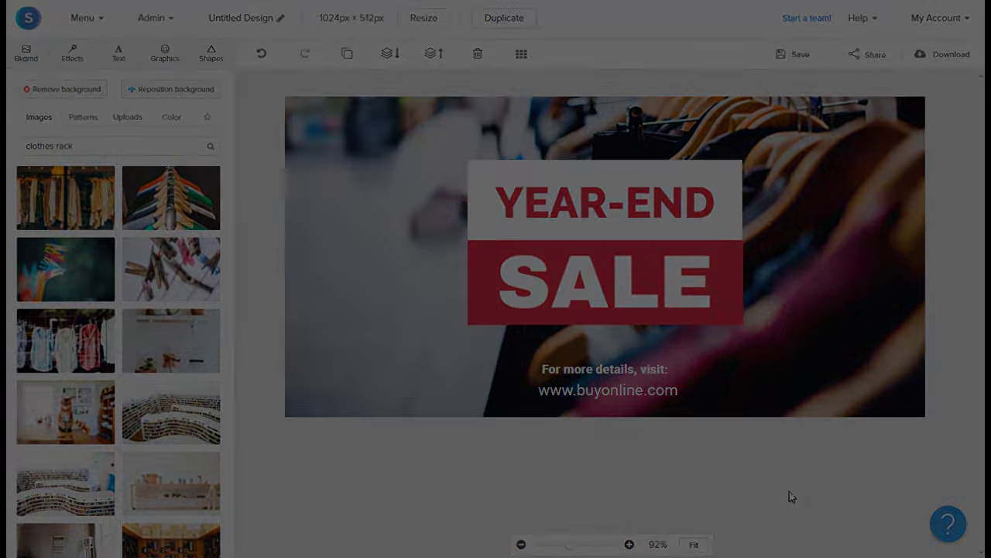